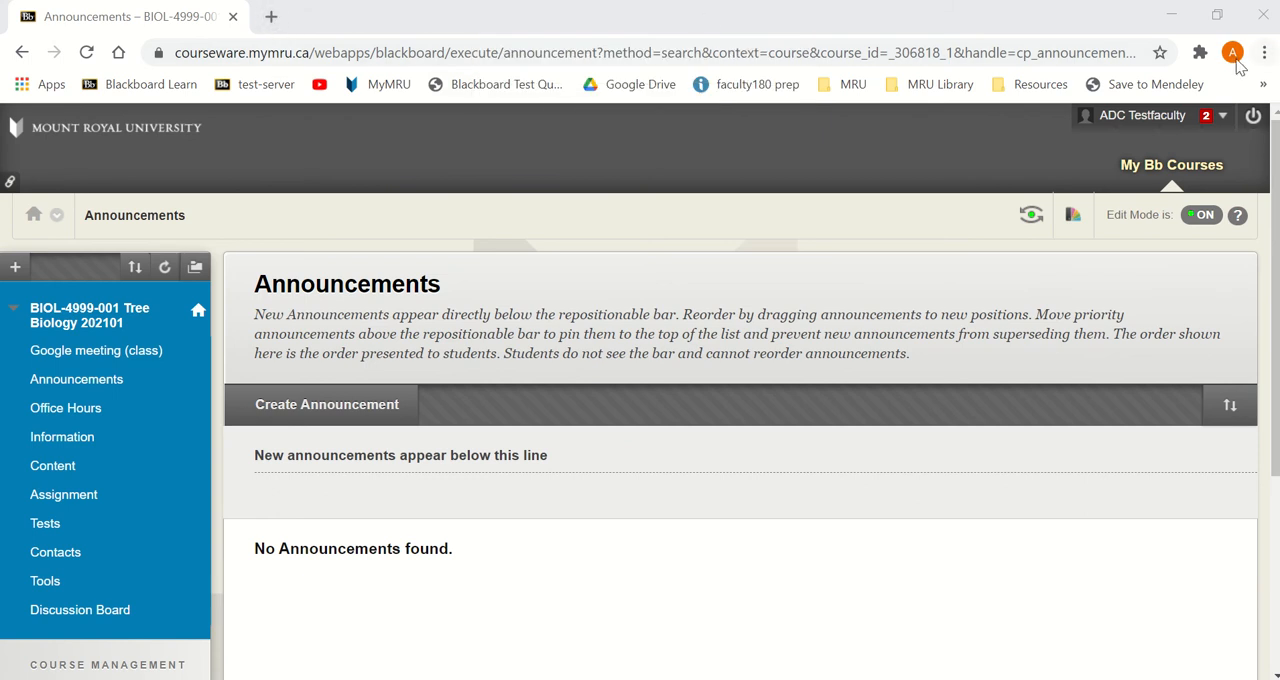
- Check which Google account is signed in to the browser, and open Google Drive in a new tab
click(1233, 53)
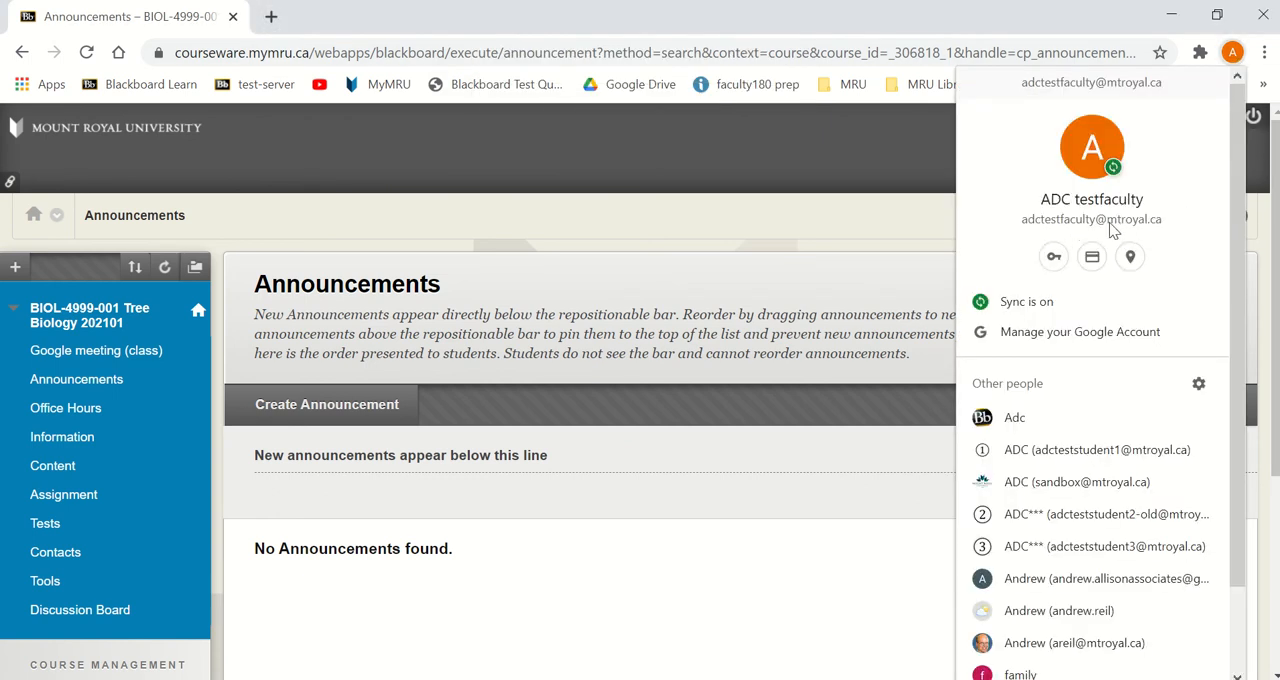
click(270, 17)
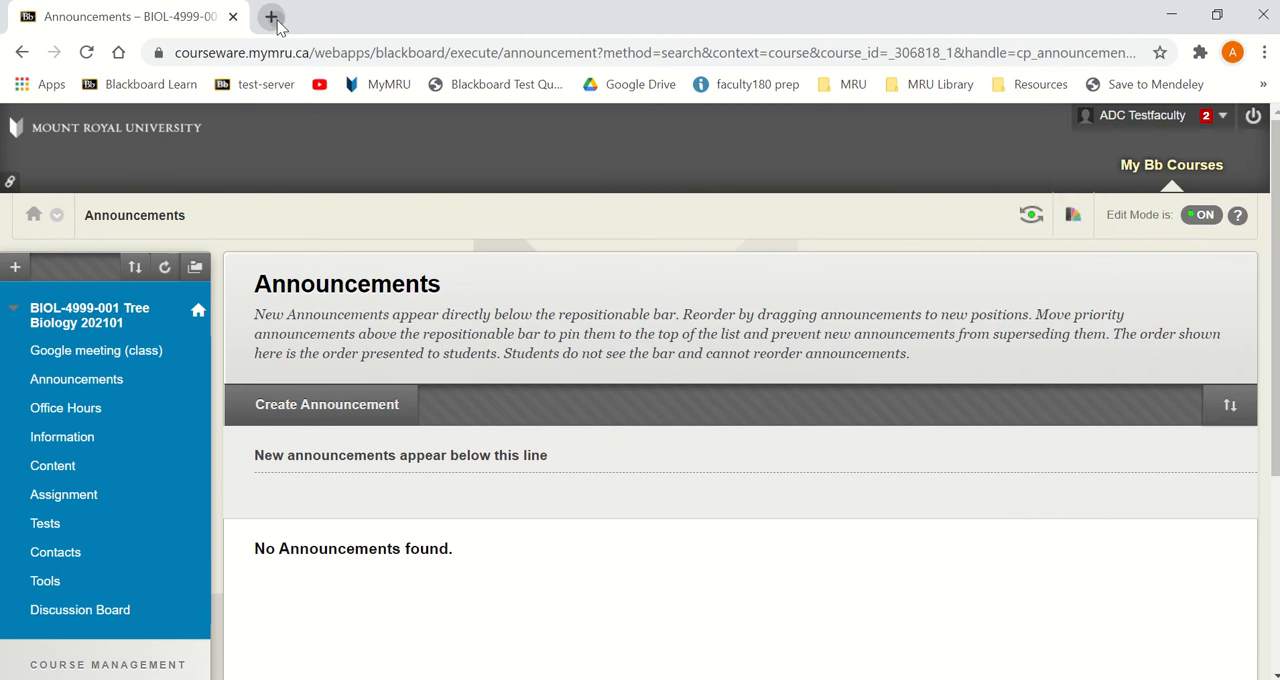
click(270, 17)
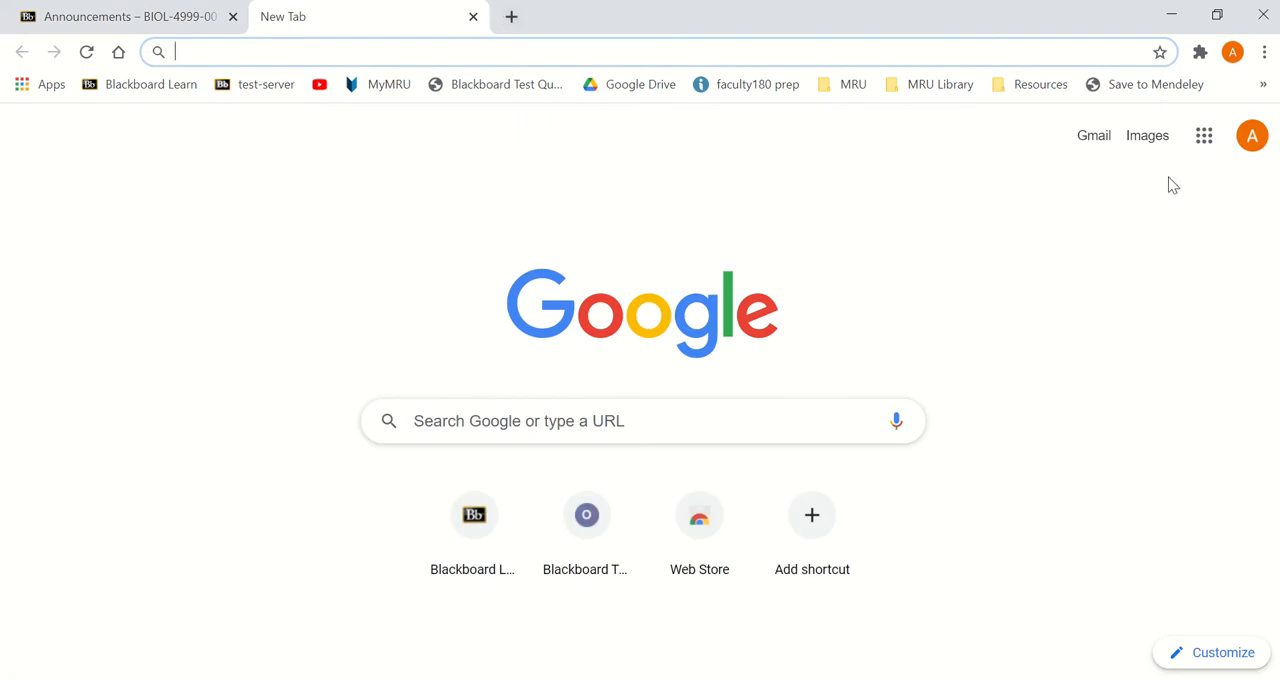
click(1204, 137)
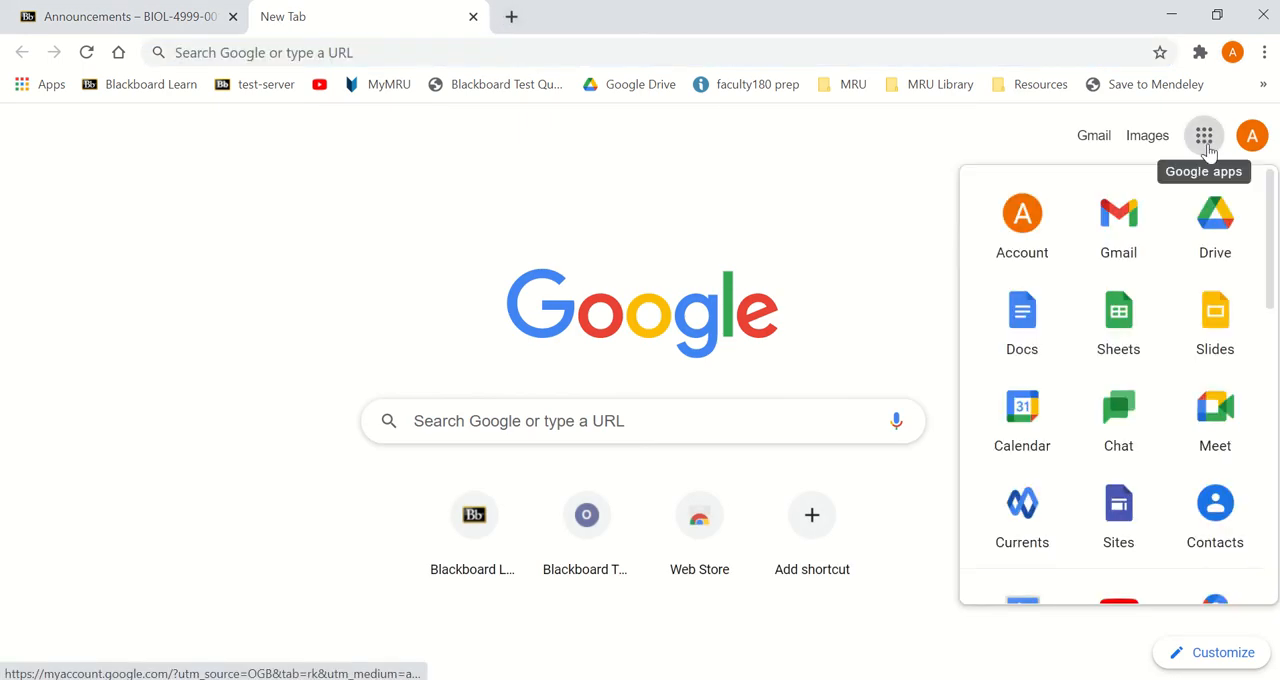
click(1219, 218)
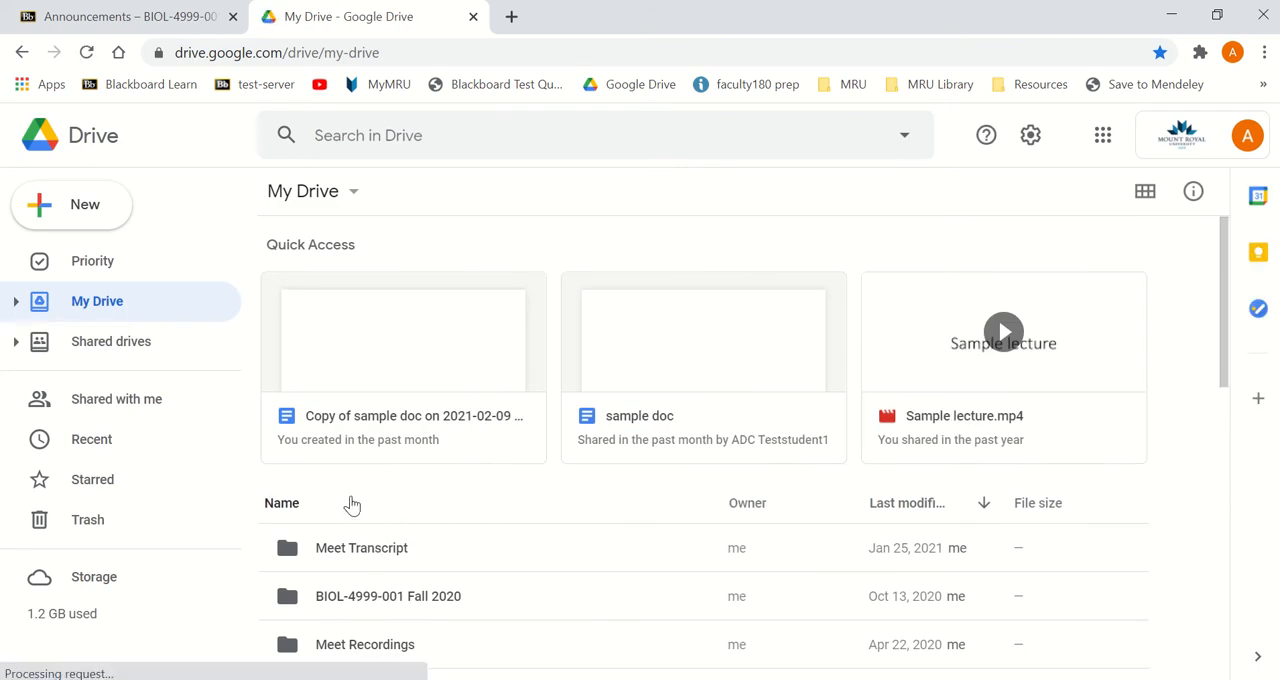
- Create a new folder named BIOL-4999 Winter 2021 in My Drive
click(80, 204)
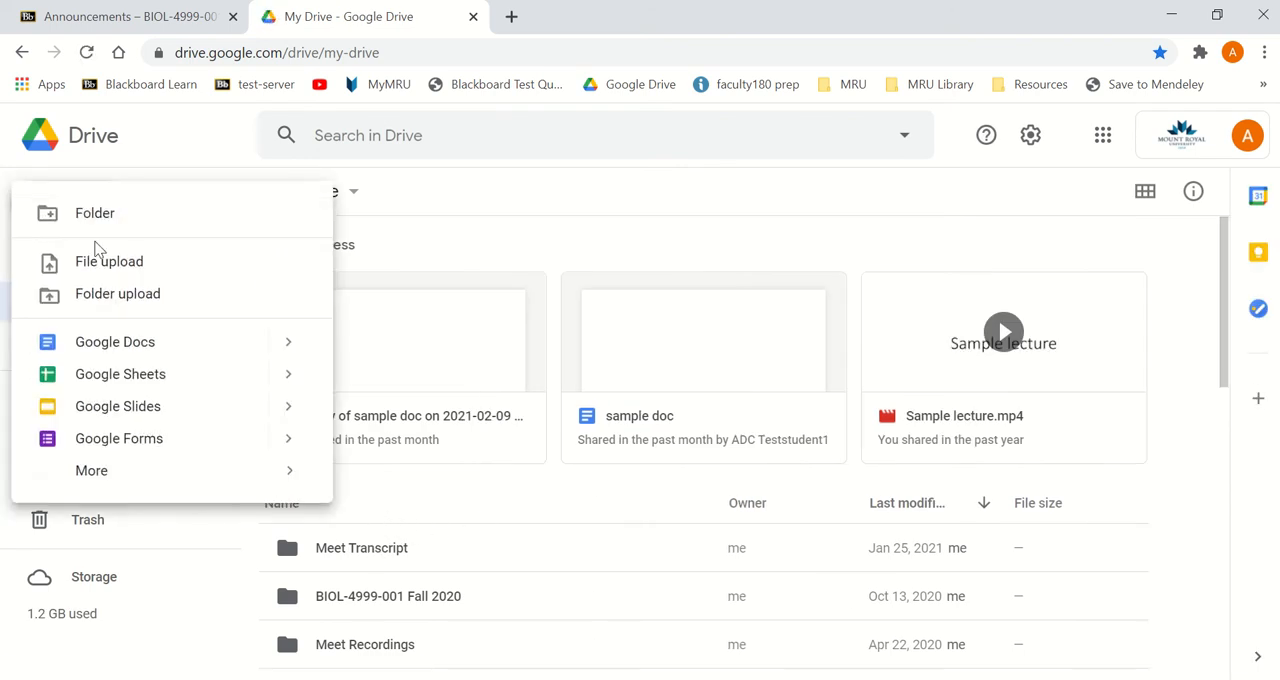
click(95, 215)
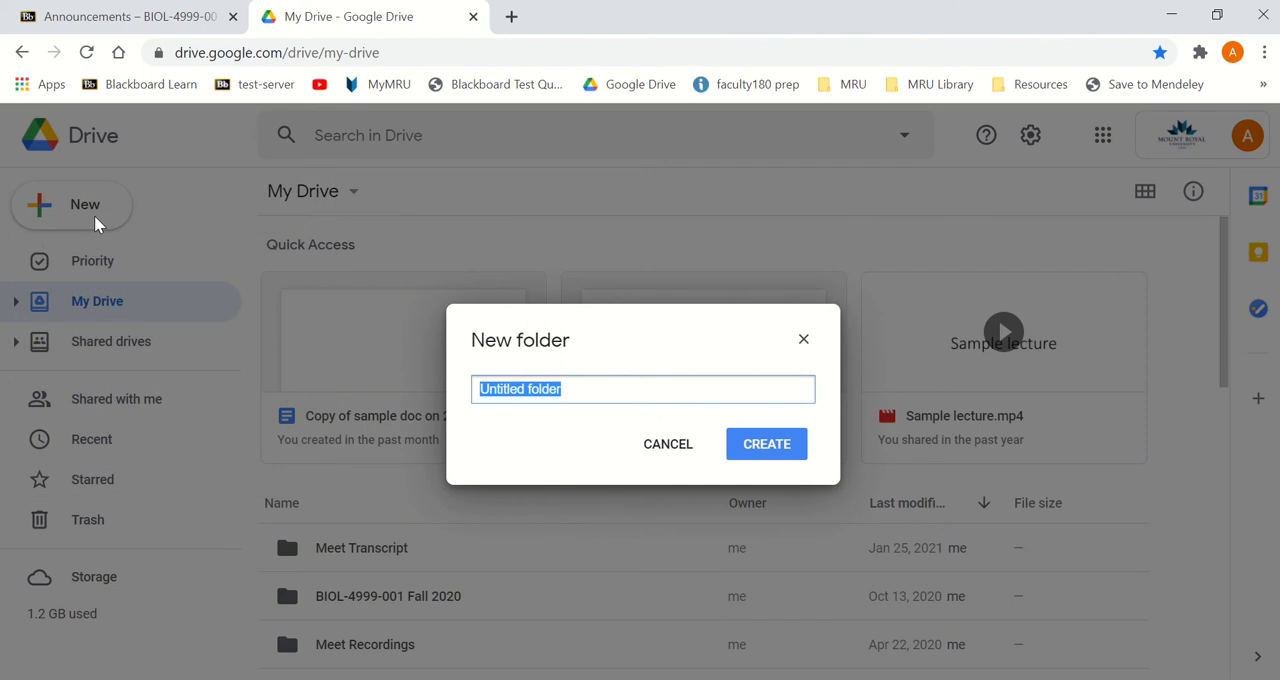
text(BIOL-4999 Winter 2)
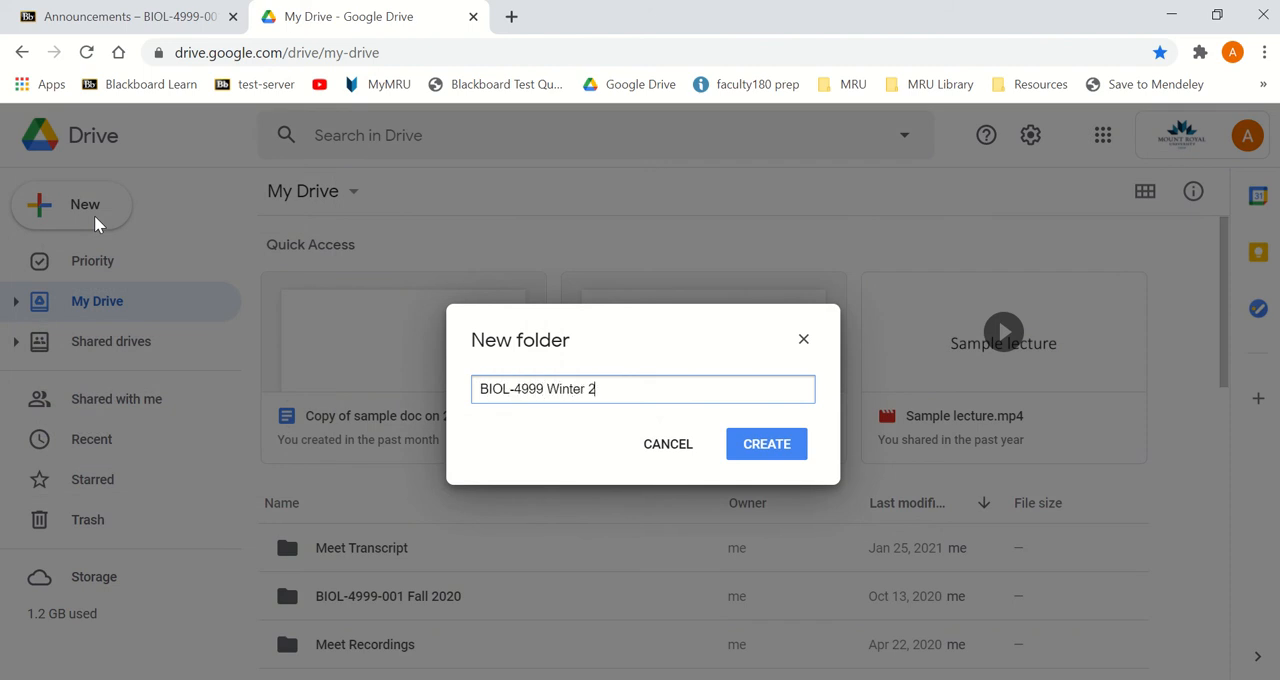
text(021)
key(Return)
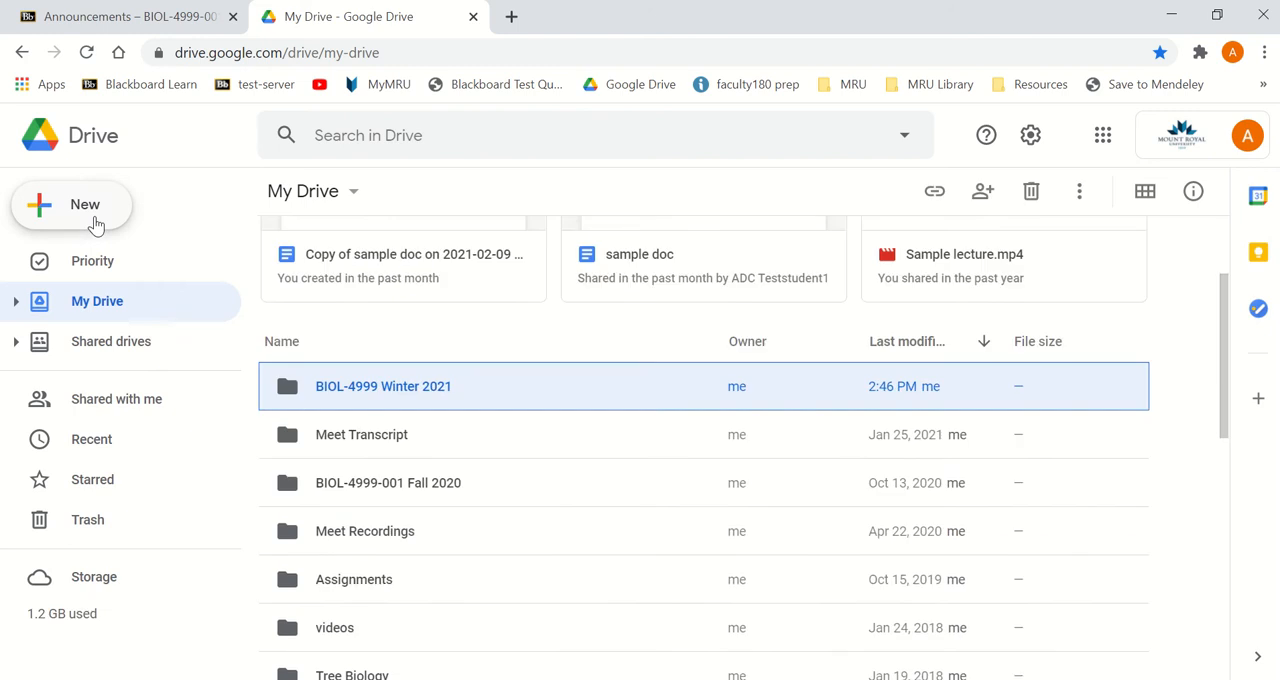
- Create a Google Sheets spreadsheet inside the BIOL-4999 Winter 2021 folder and title it Presentation signup sheet
double_click(381, 391)
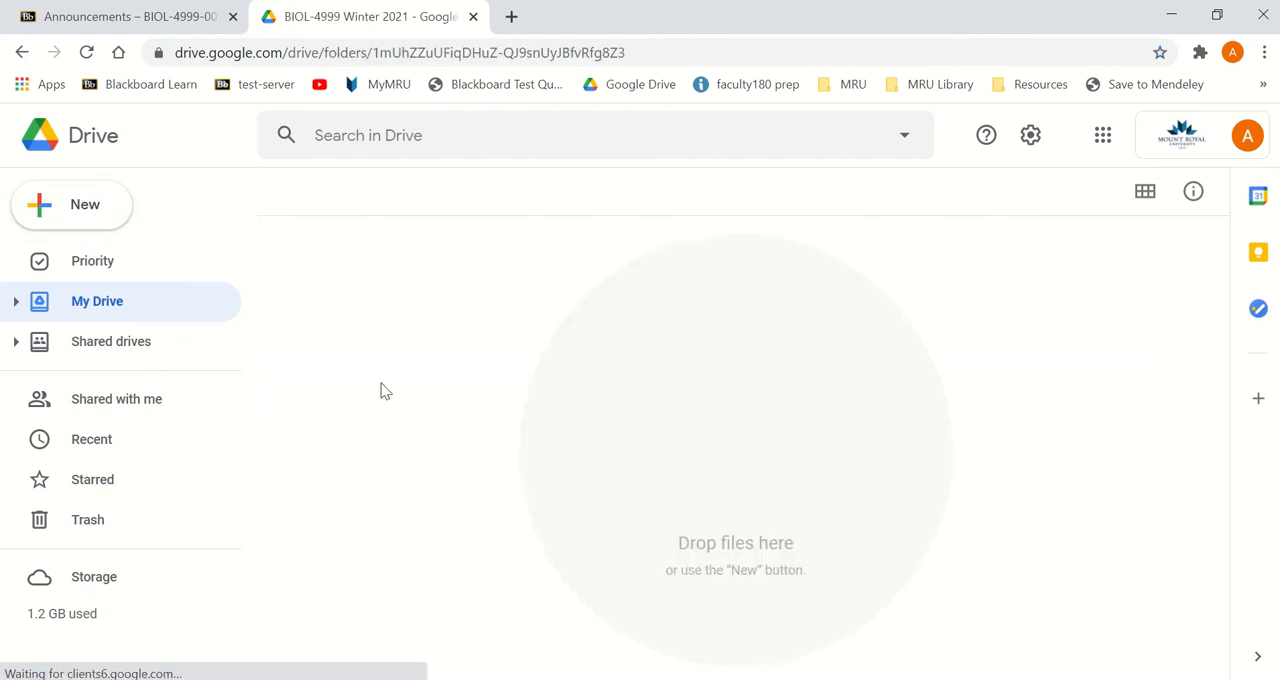
click(97, 211)
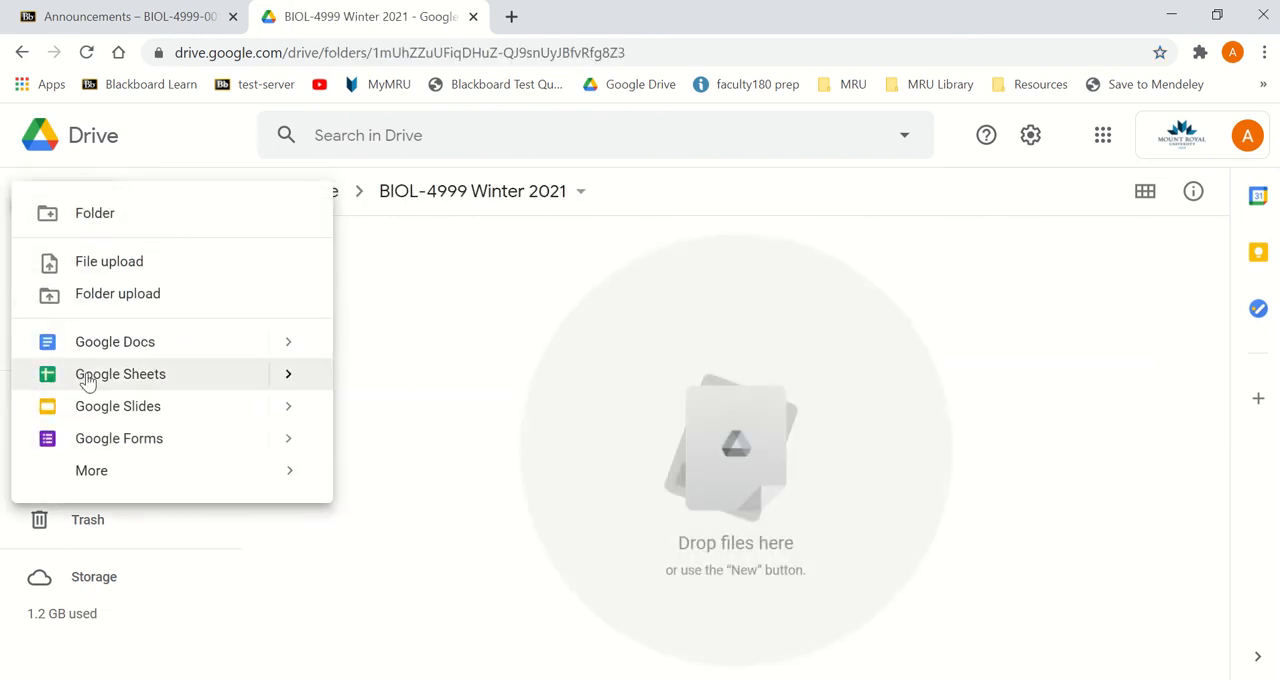
click(88, 383)
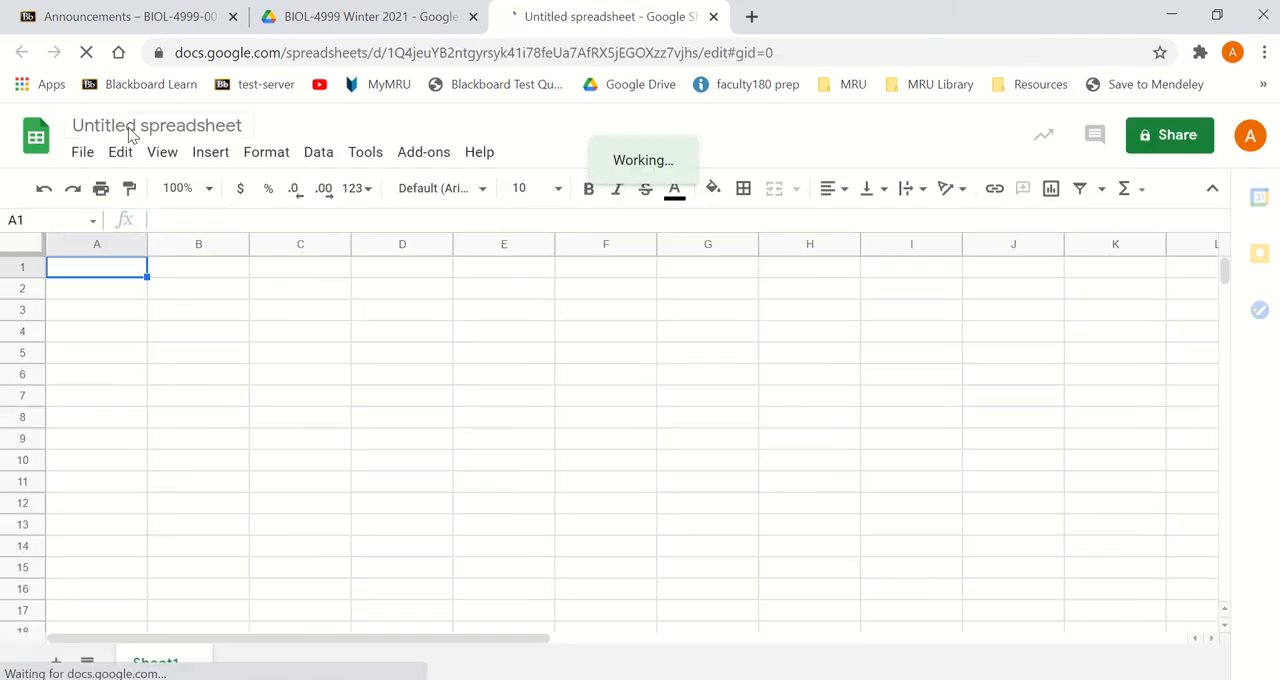
click(128, 125)
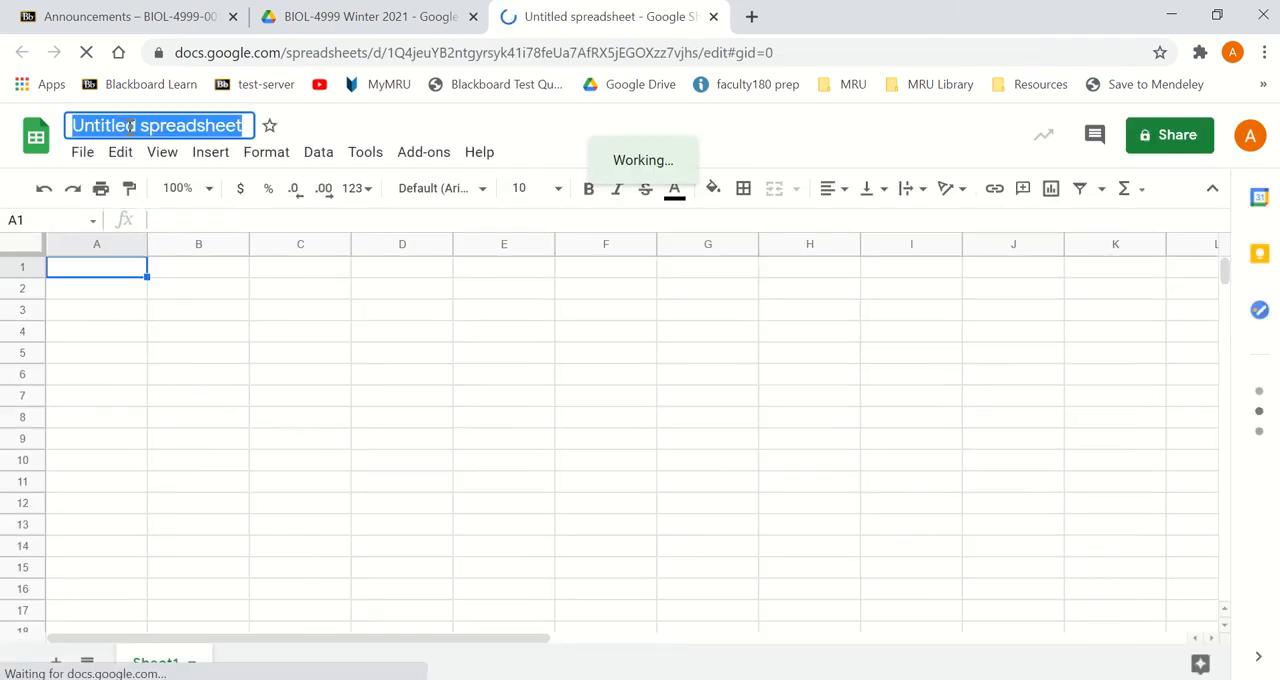
text(Presentation)
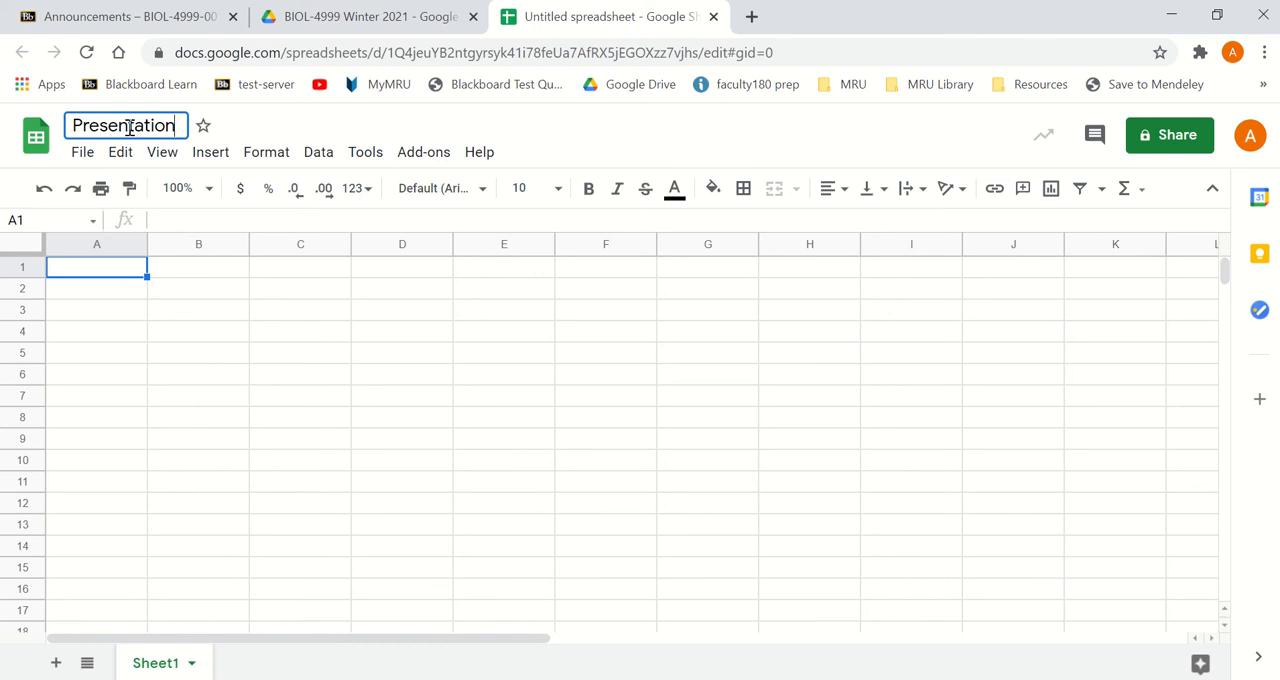
text( signup sheet)
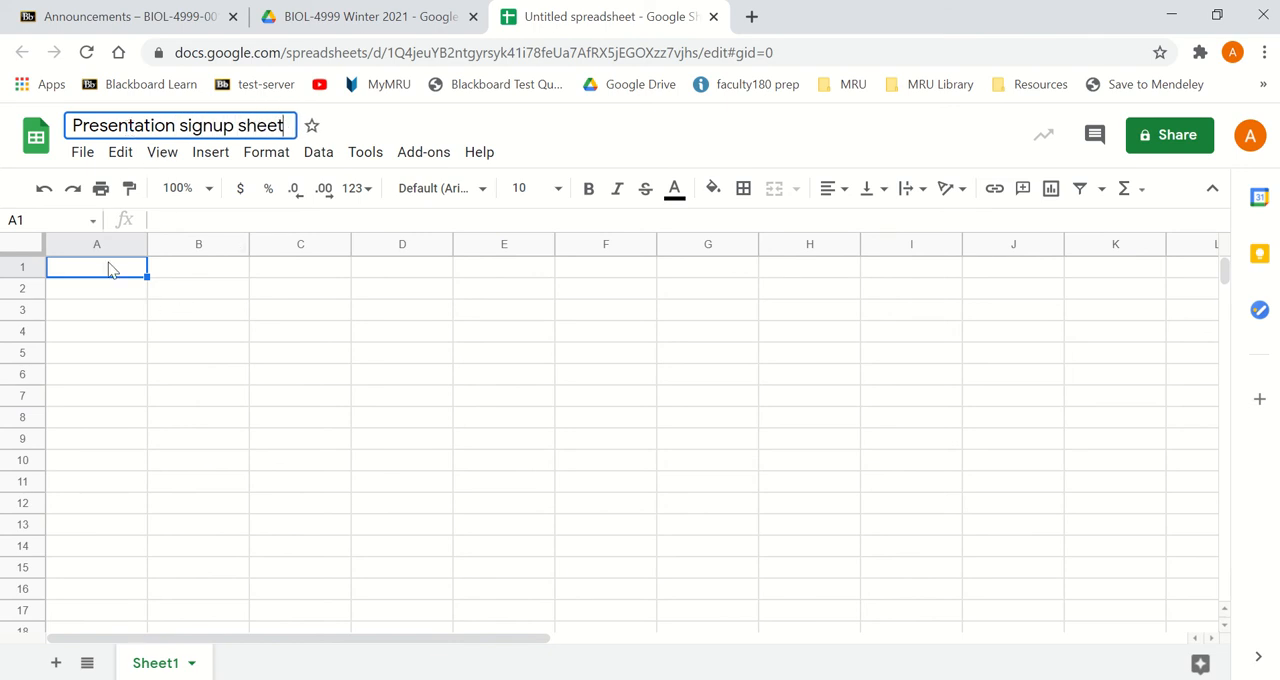
- Enter the headers First Name, Last Name and Presentaion date in A1:C1, and freeze the header row
click(110, 268)
text(First)
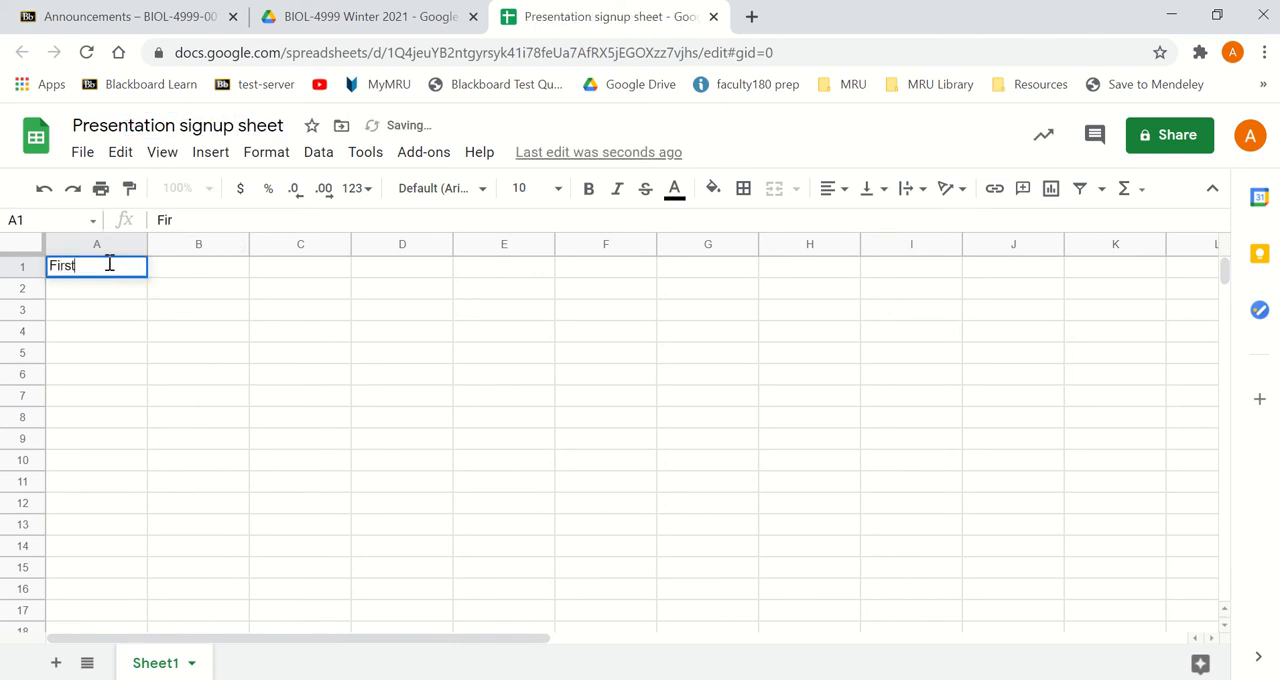
text( Name)
key(Tab)
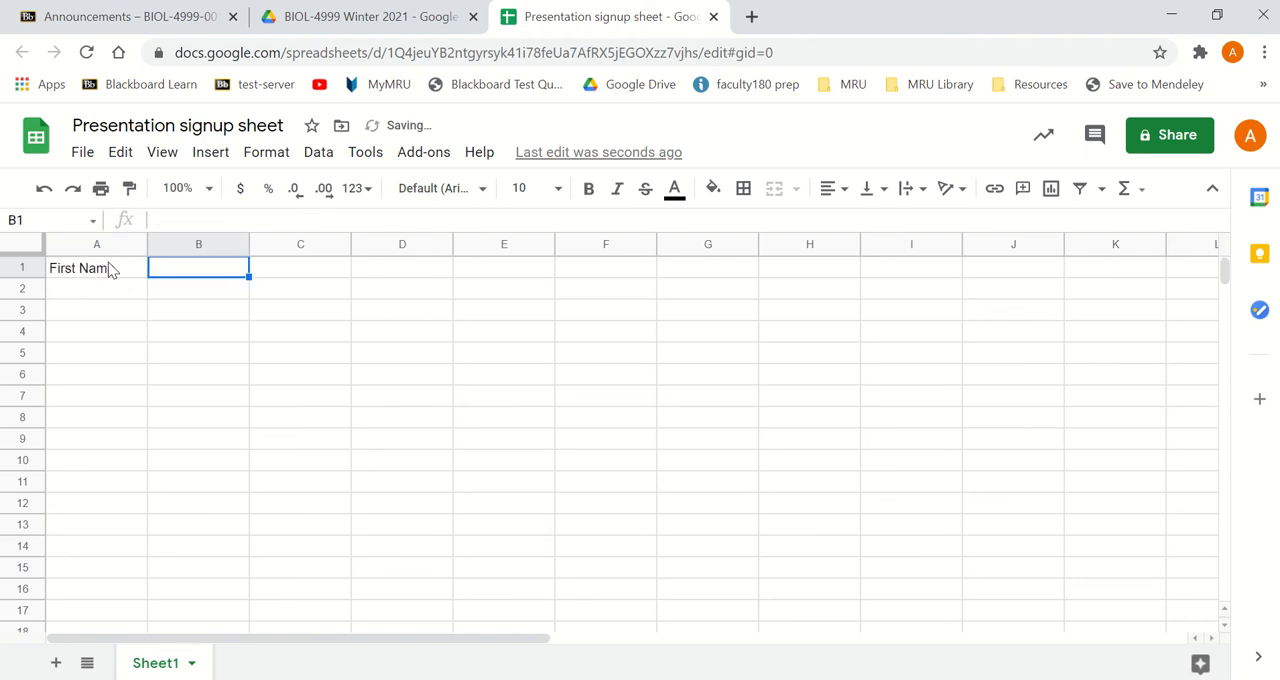
text(Last Name)
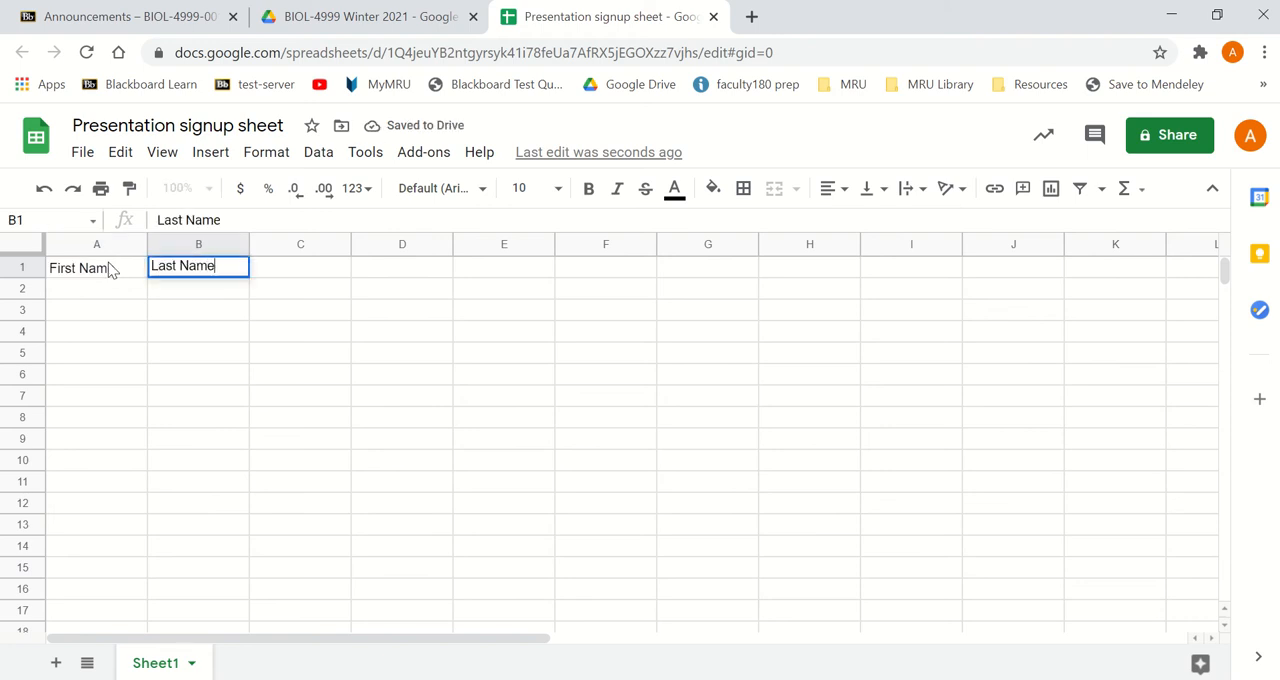
key(Tab)
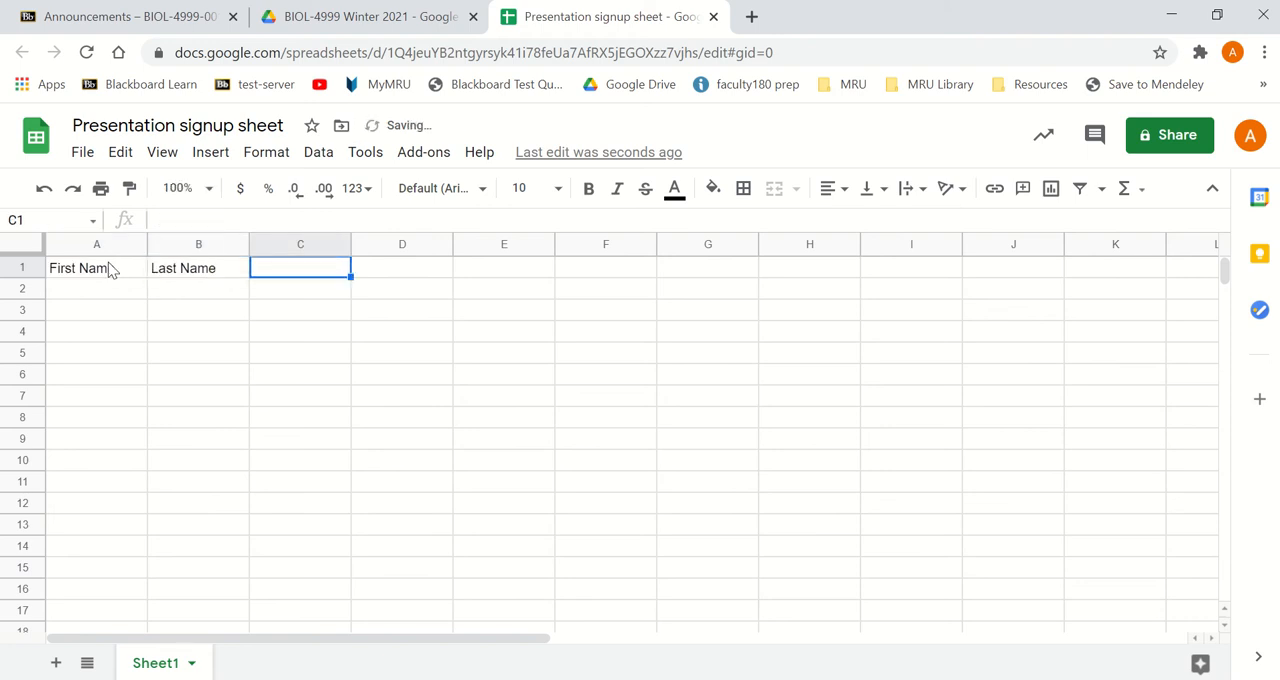
text(Presentaion date)
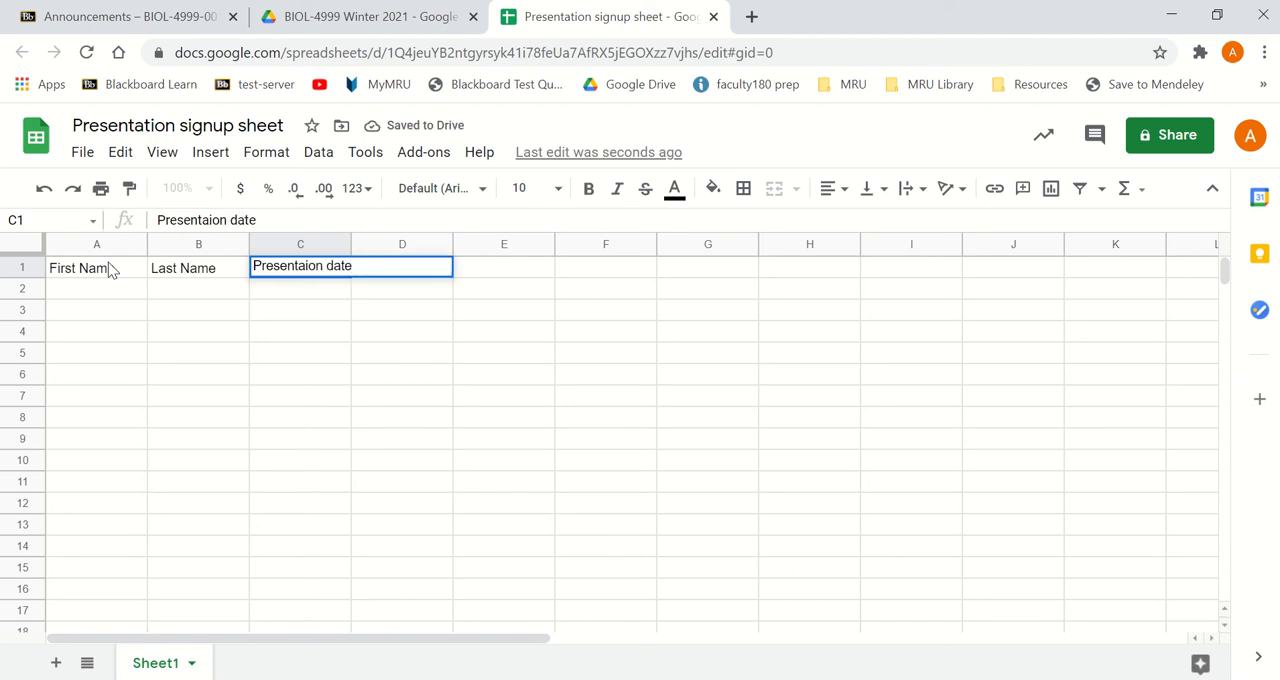
key(Return)
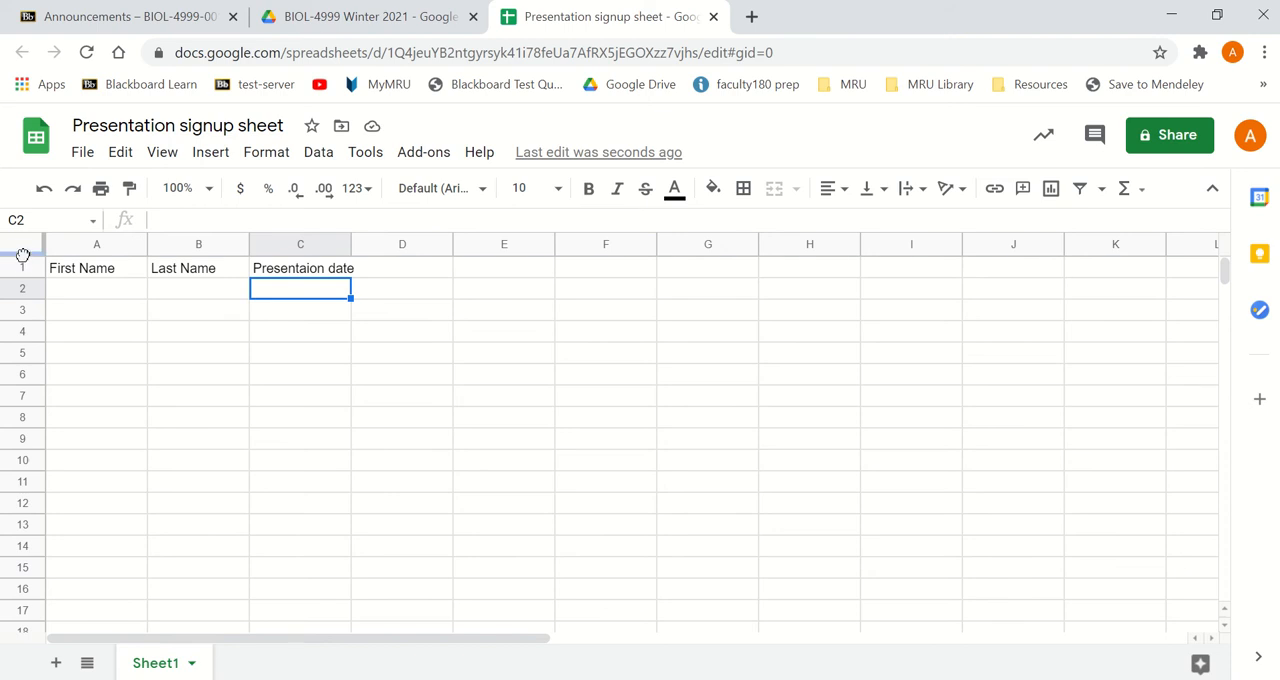
drag(22, 254, 23, 282)
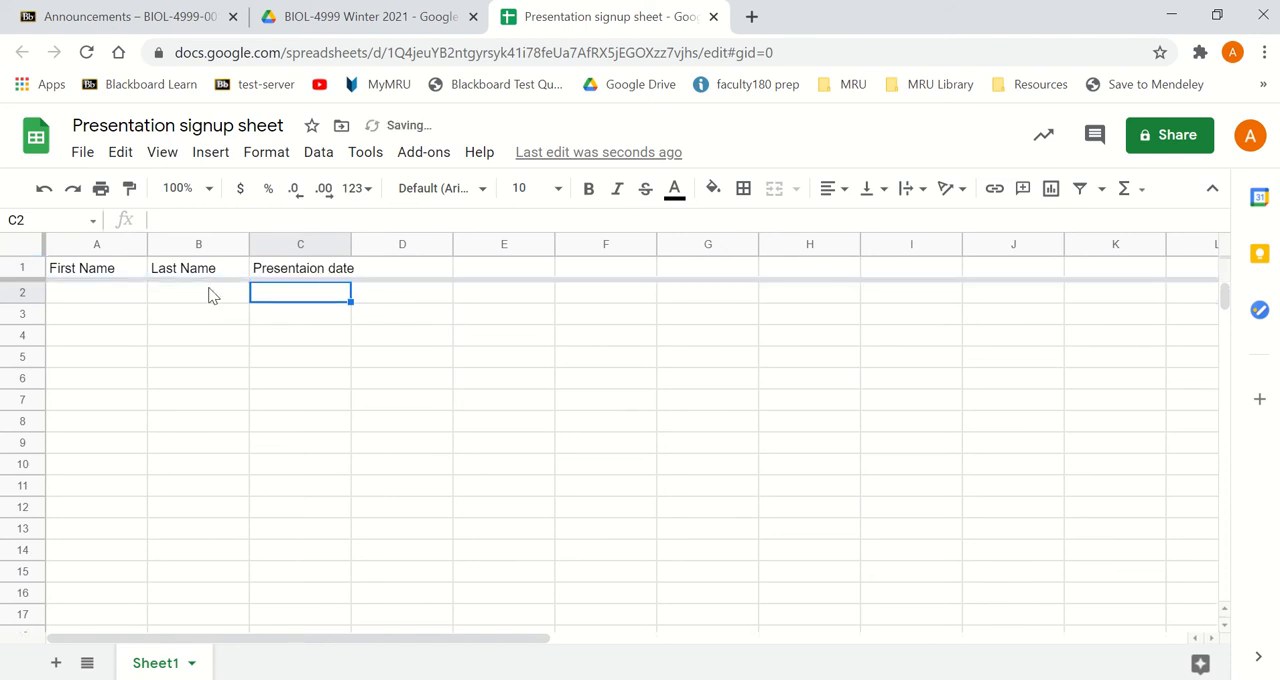
- Merge cells C2:C11 under the presentation date header and enter Mar 17 in the merged cell
drag(308, 300, 296, 489)
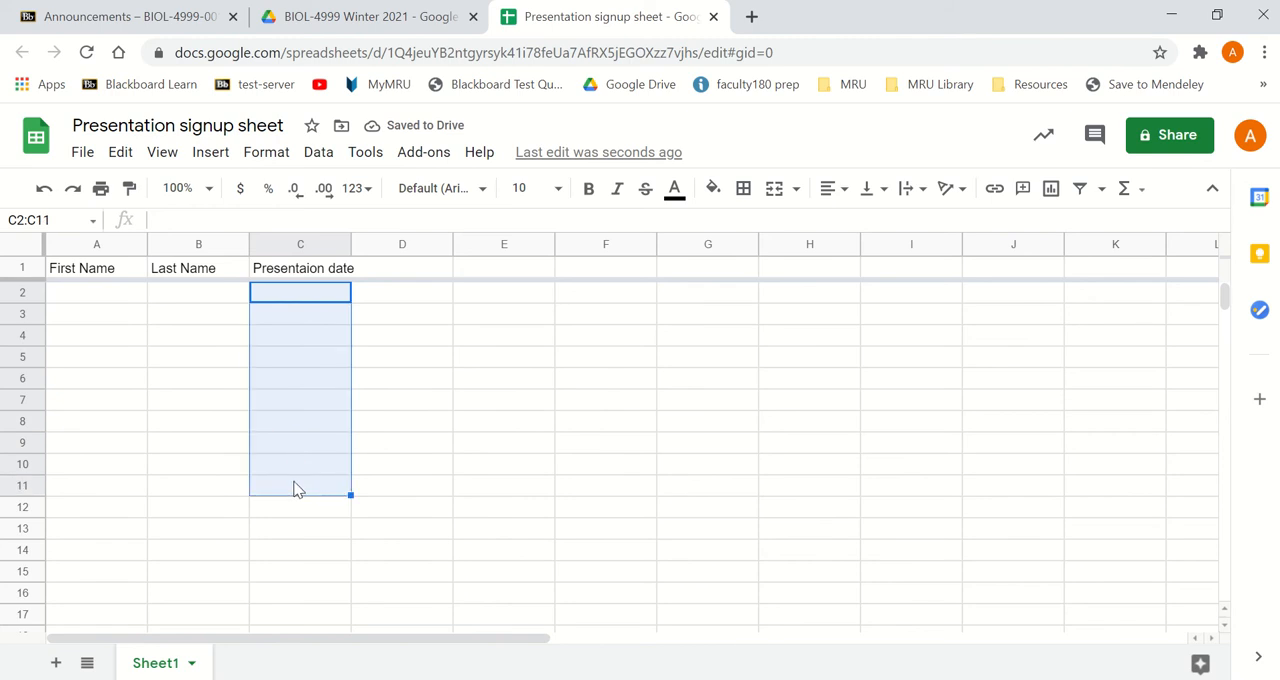
click(776, 190)
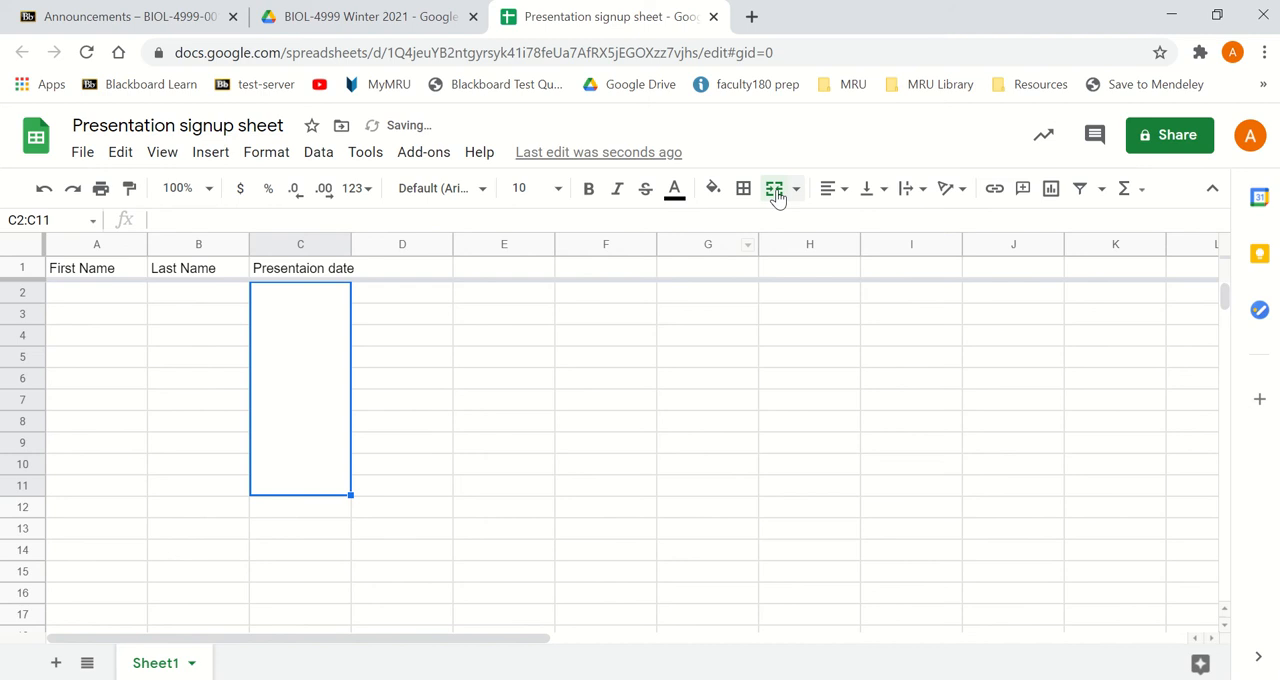
text(Mar 17)
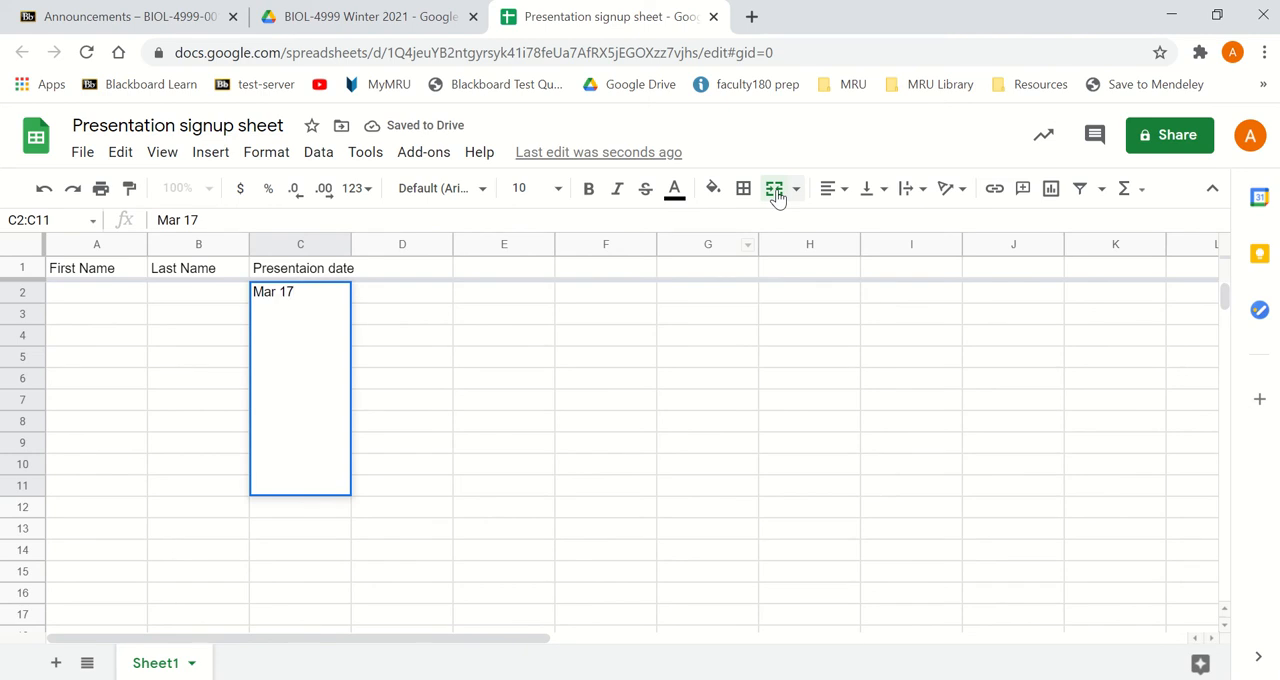
click(494, 439)
- Align the Mar 17 cell vertically to the middle and fill the merged block down through C31
click(315, 450)
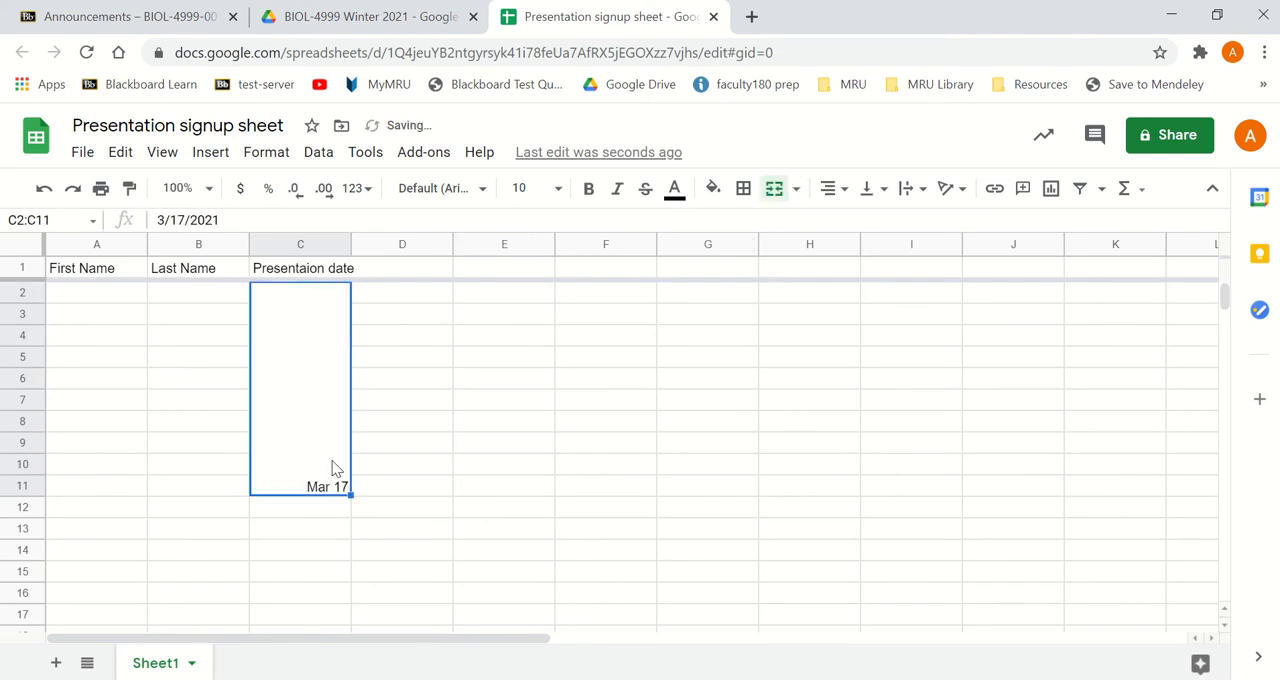
click(879, 196)
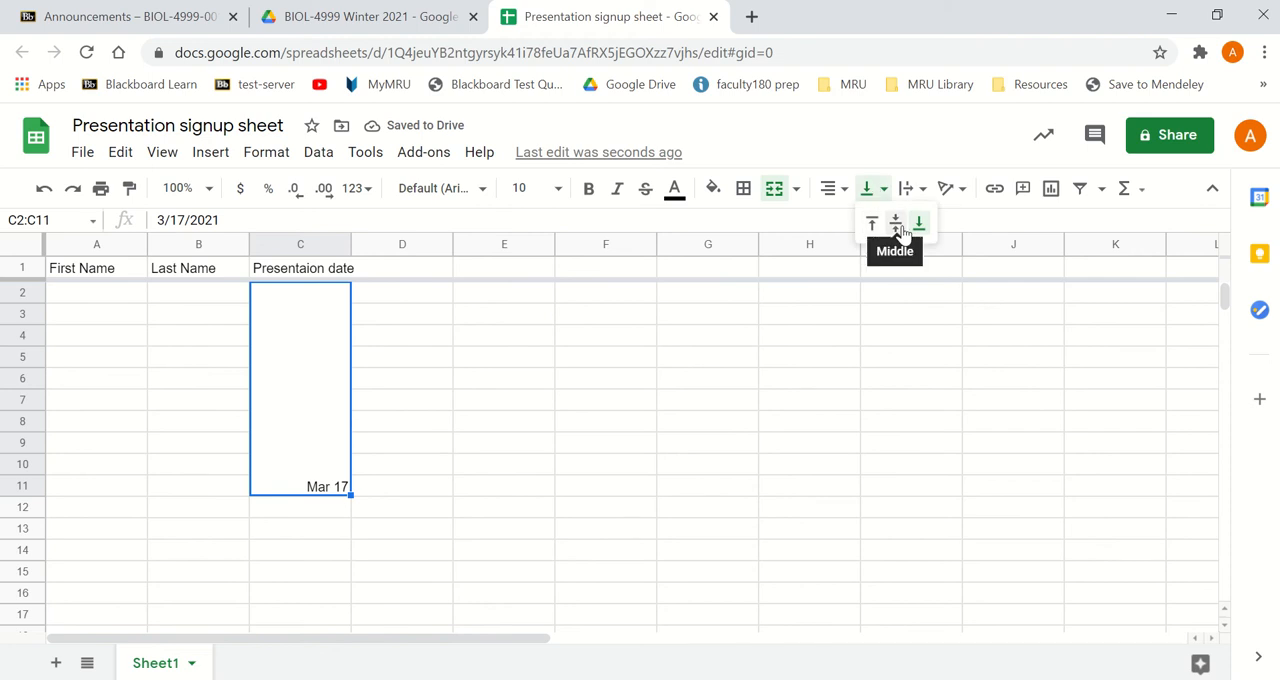
click(898, 226)
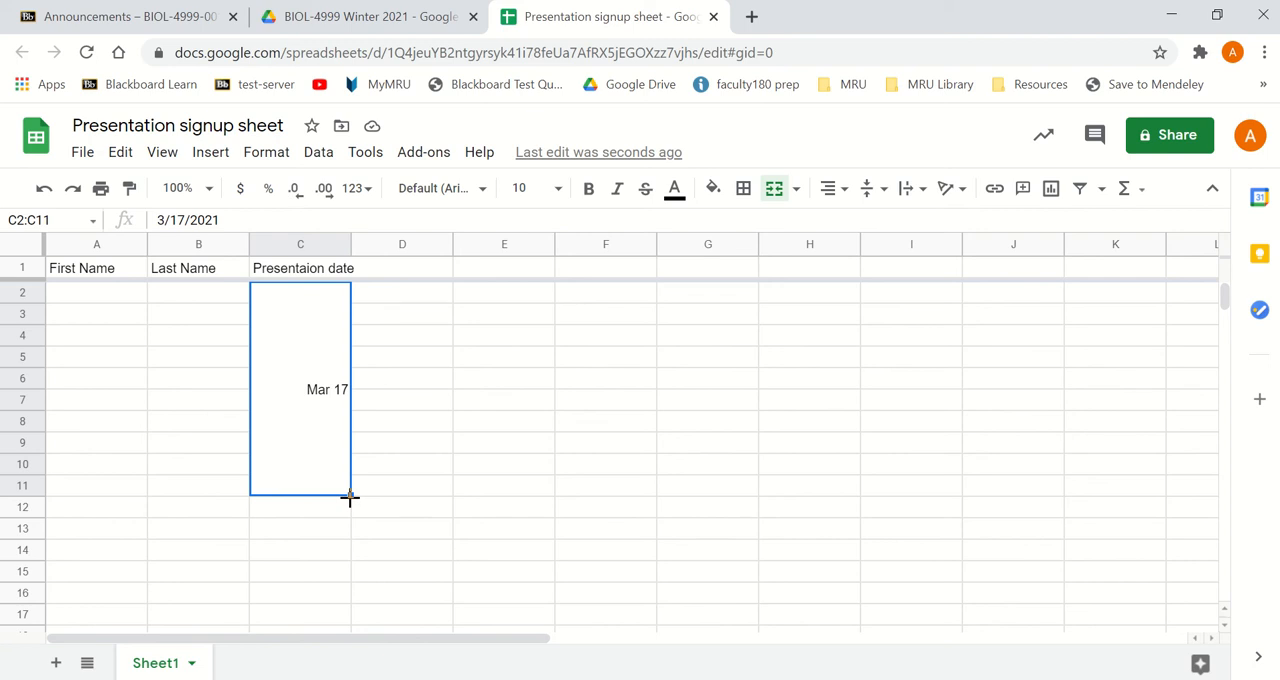
drag(349, 497, 331, 563)
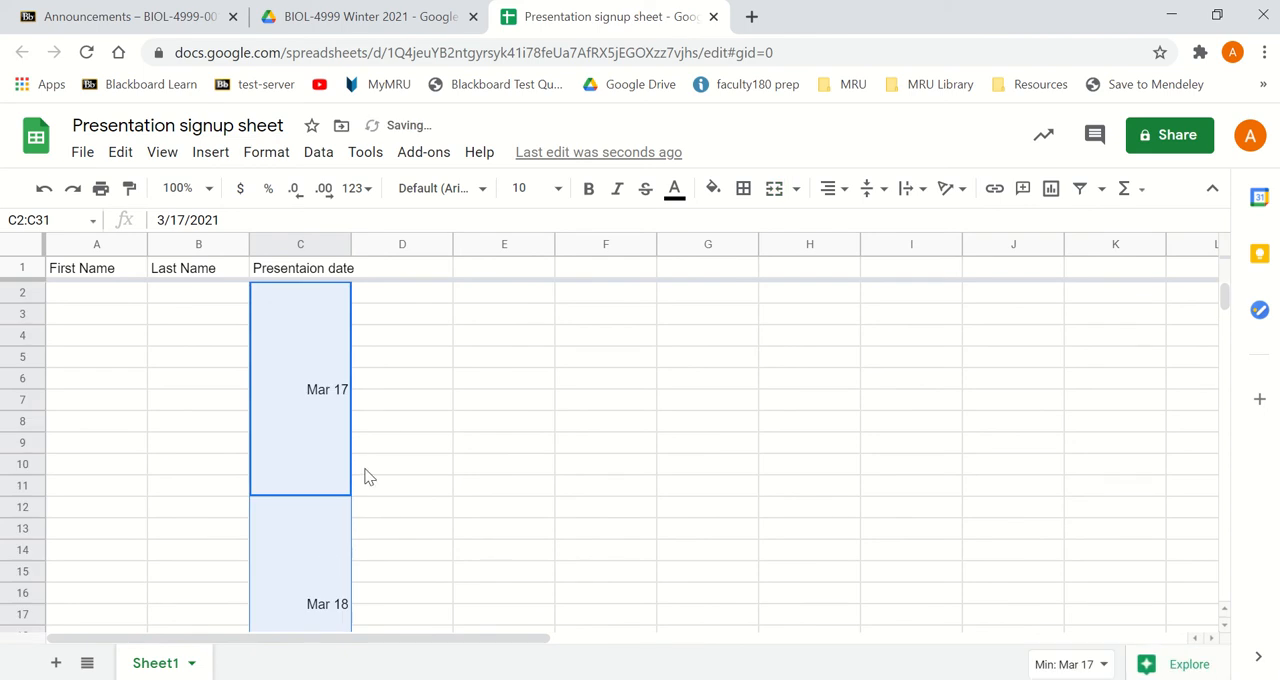
- Set the date in merged cell C12:C21 to Mar 24 and the one in C22:C31 to Mar 31
click(297, 393)
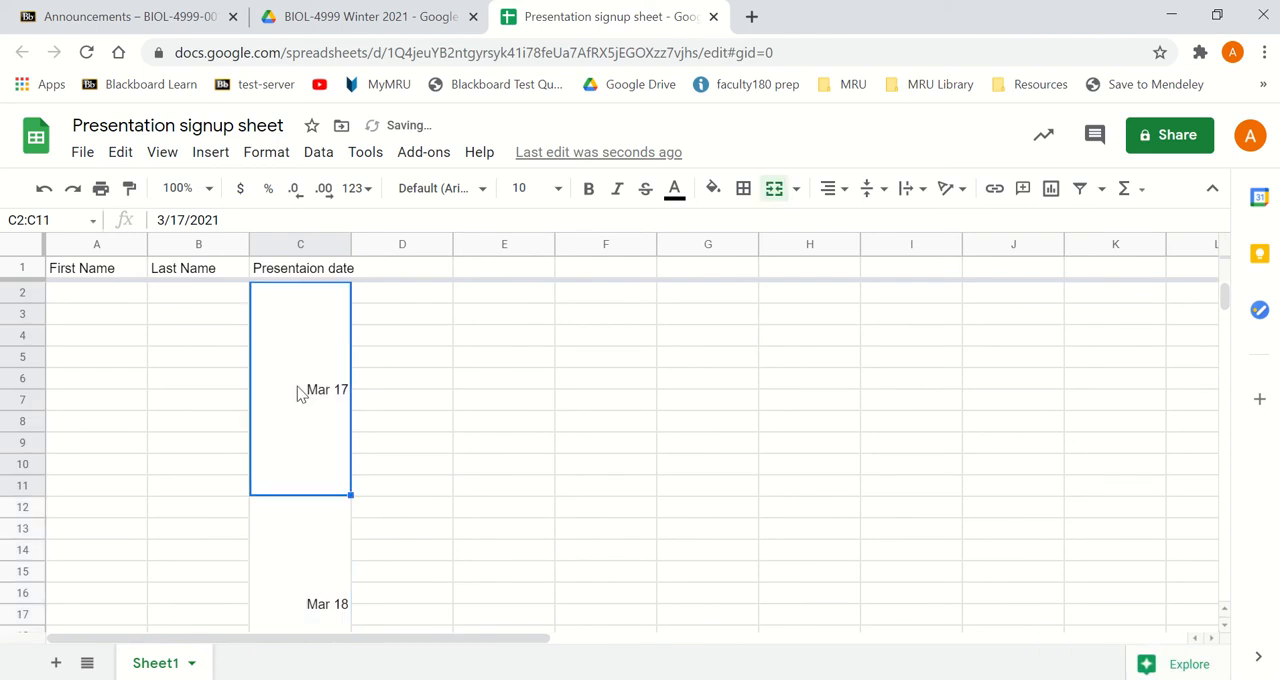
click(310, 600)
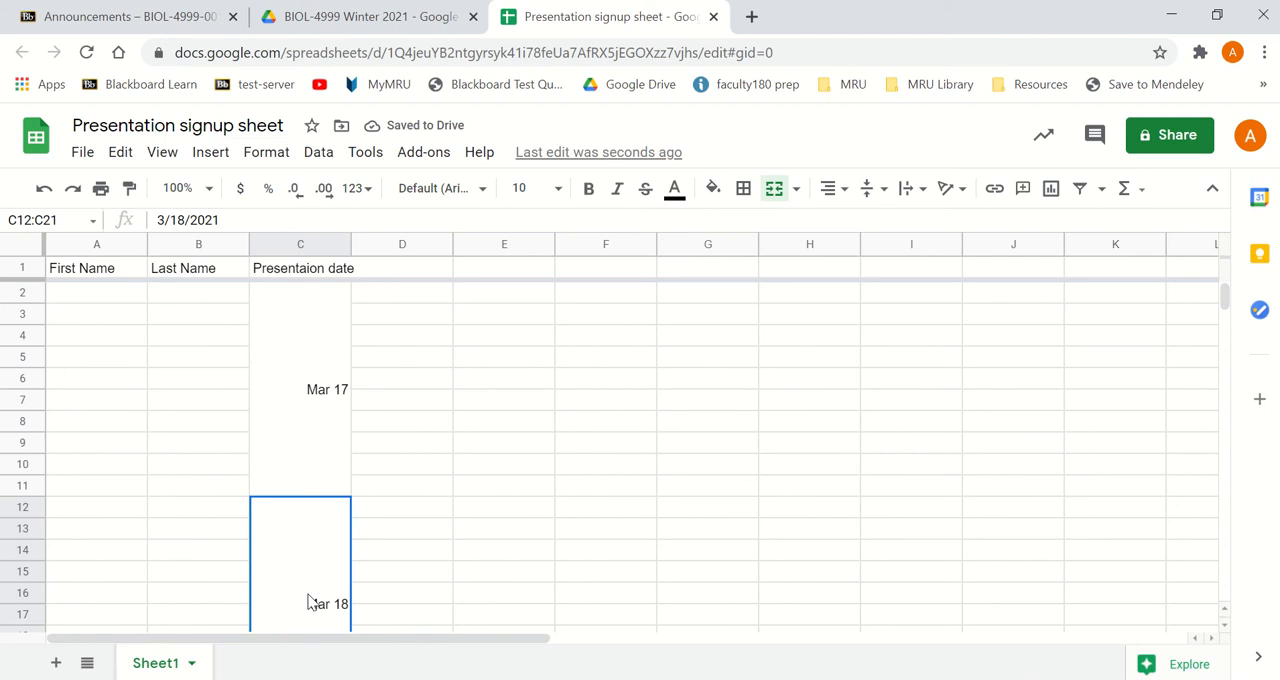
text(Mar)
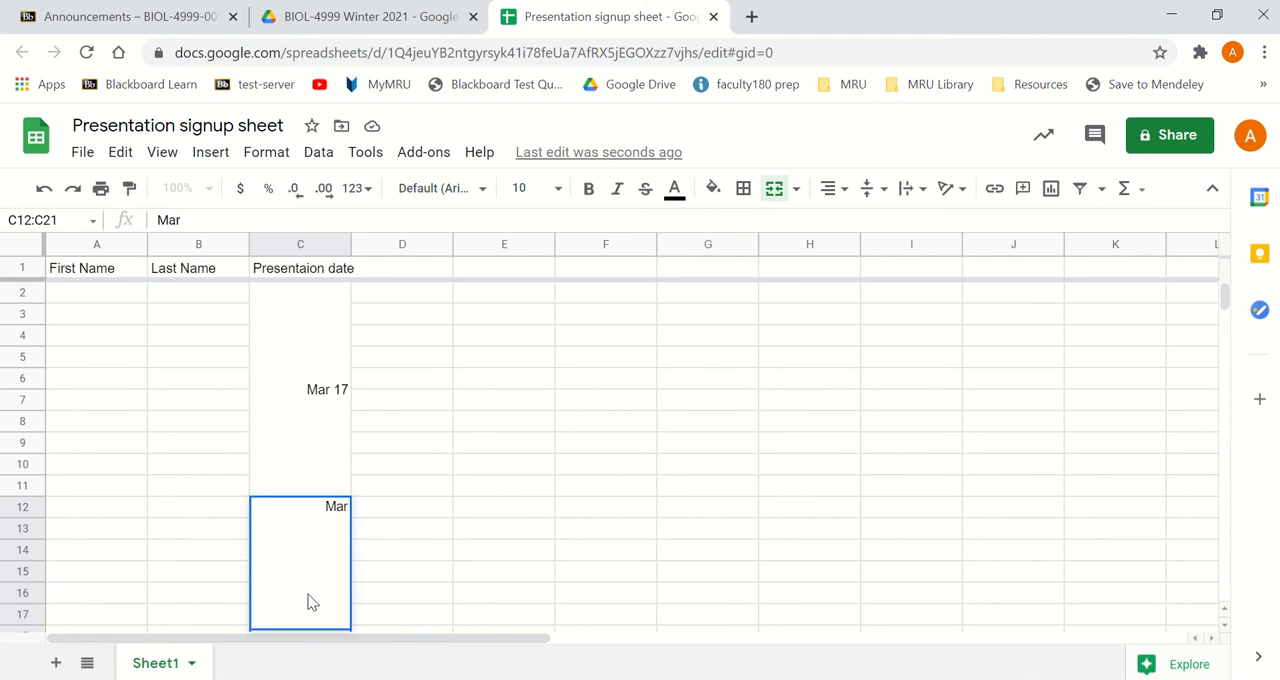
text( 24)
key(Return)
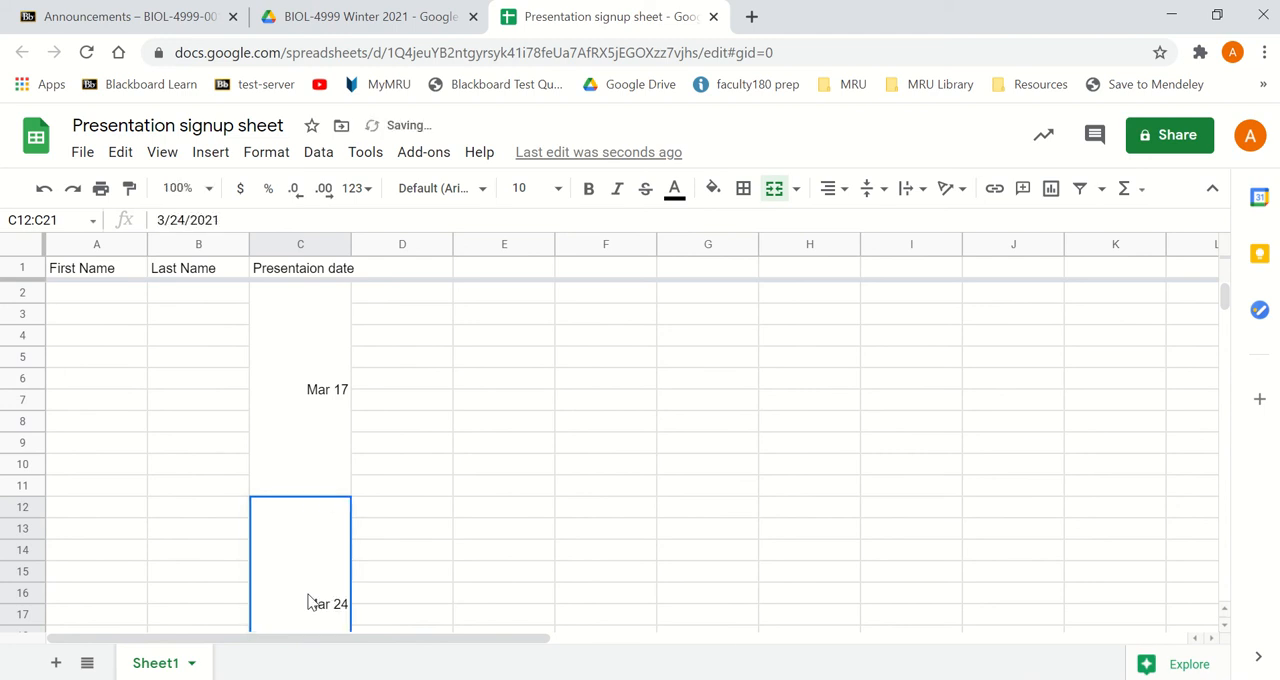
scroll(310, 600, down, 3)
click(306, 589)
text(M)
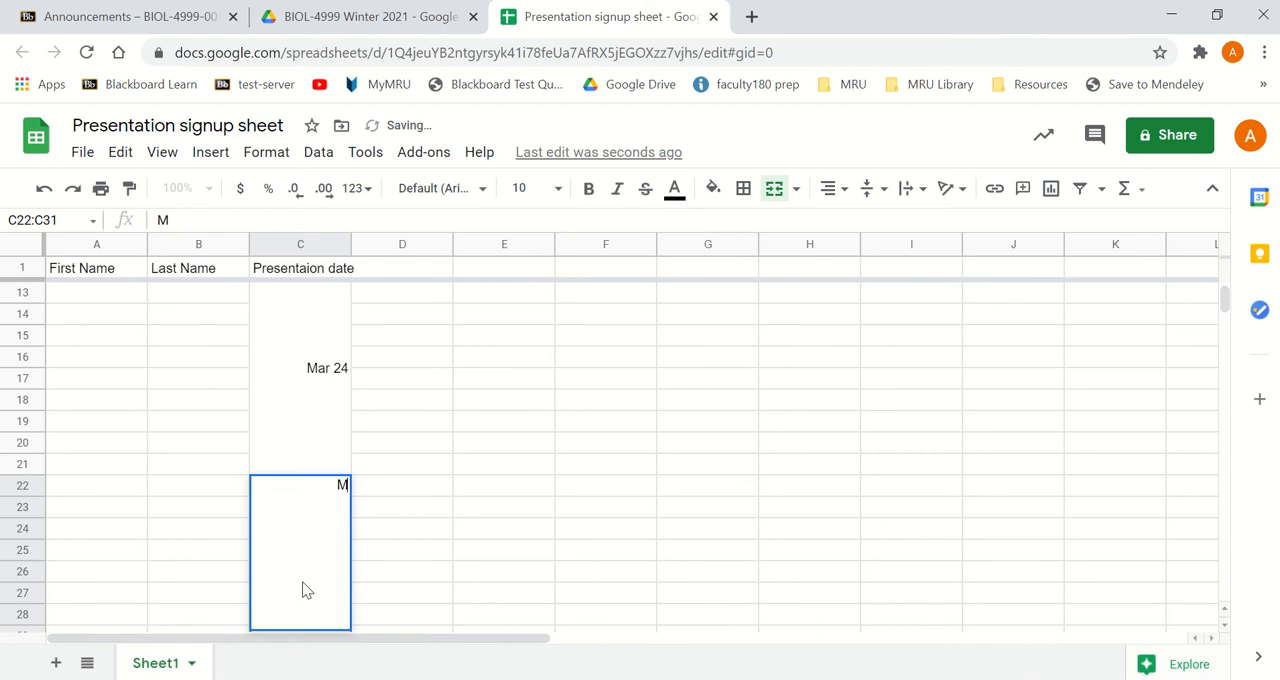
text(ar 31)
key(Return)
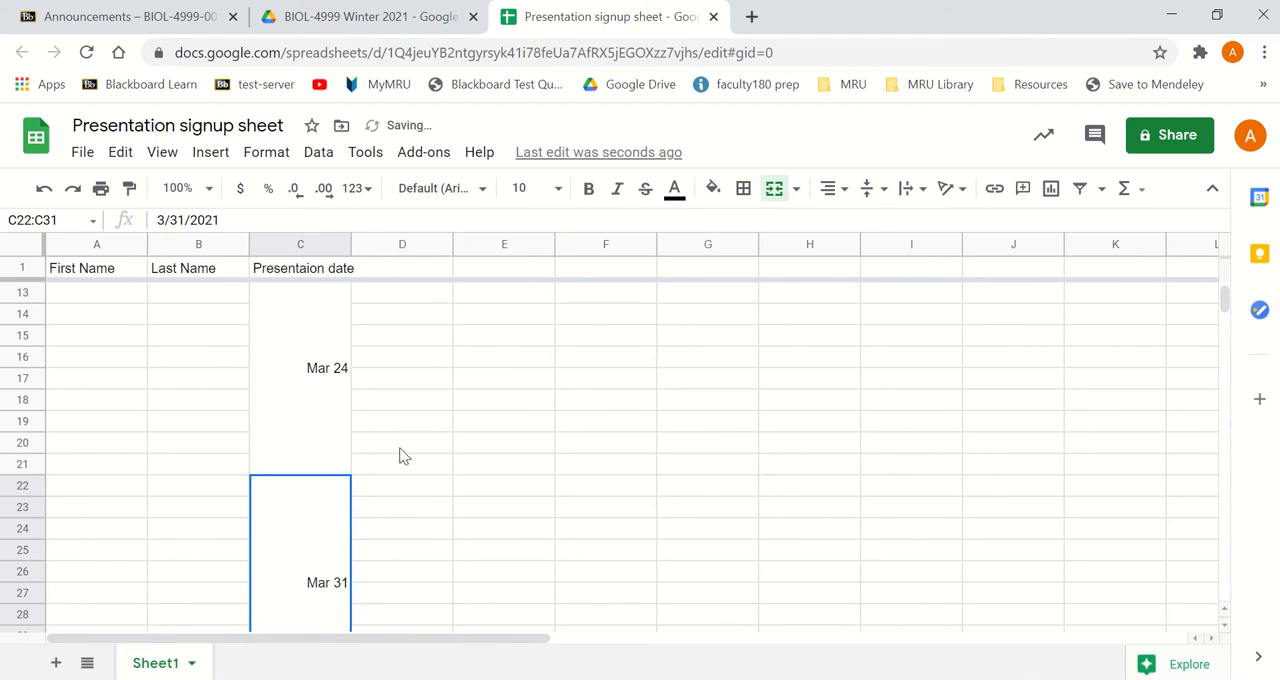
scroll(400, 456, up, 3)
click(101, 302)
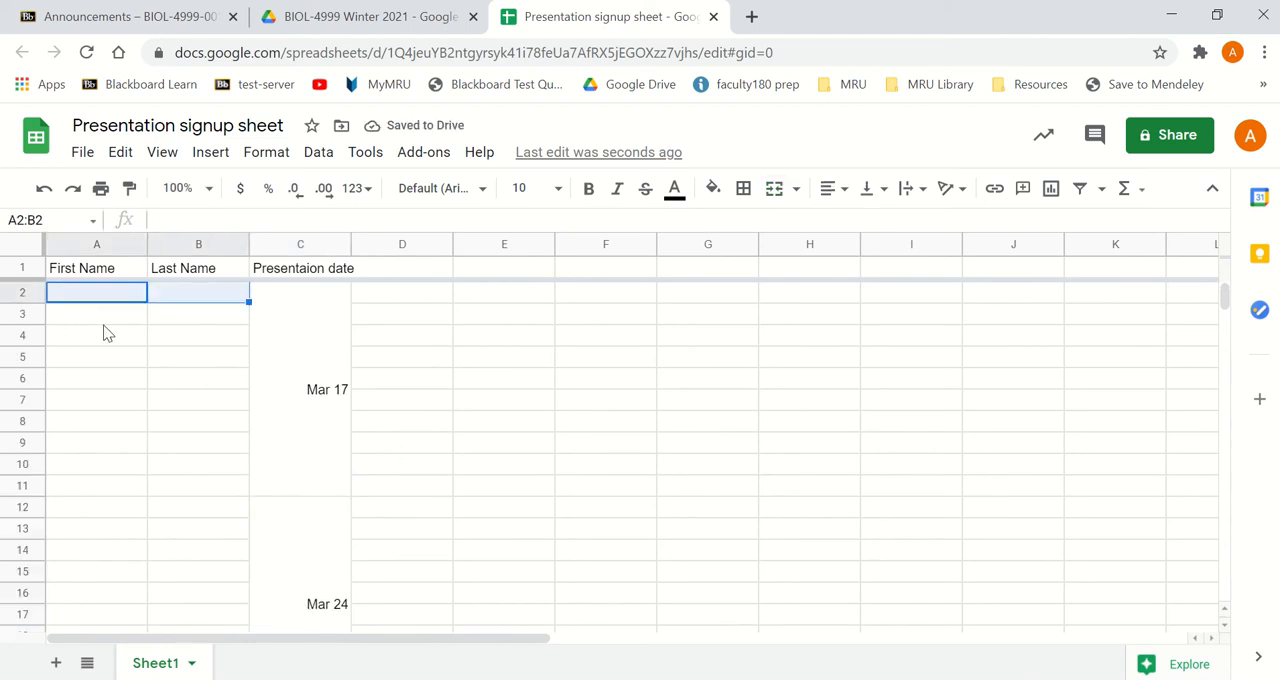
click(127, 320)
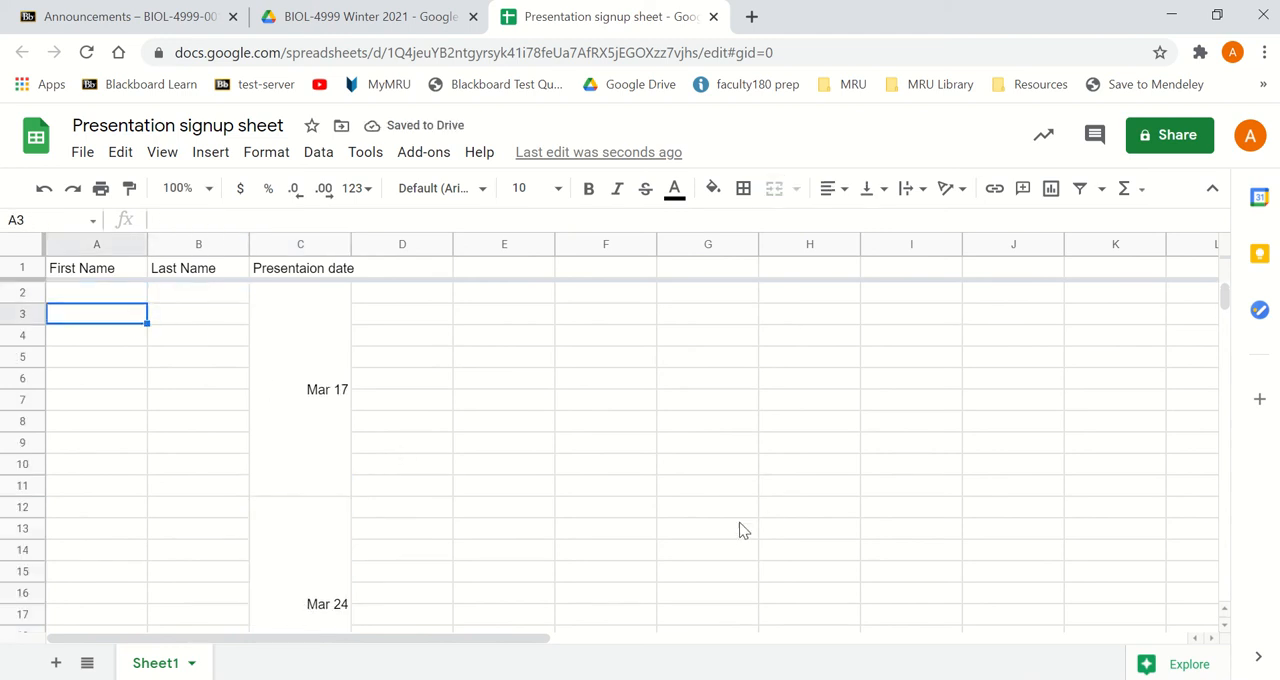
- Share the sheet by link with Mount Royal University, give link holders Editor access, and copy the link
click(1179, 136)
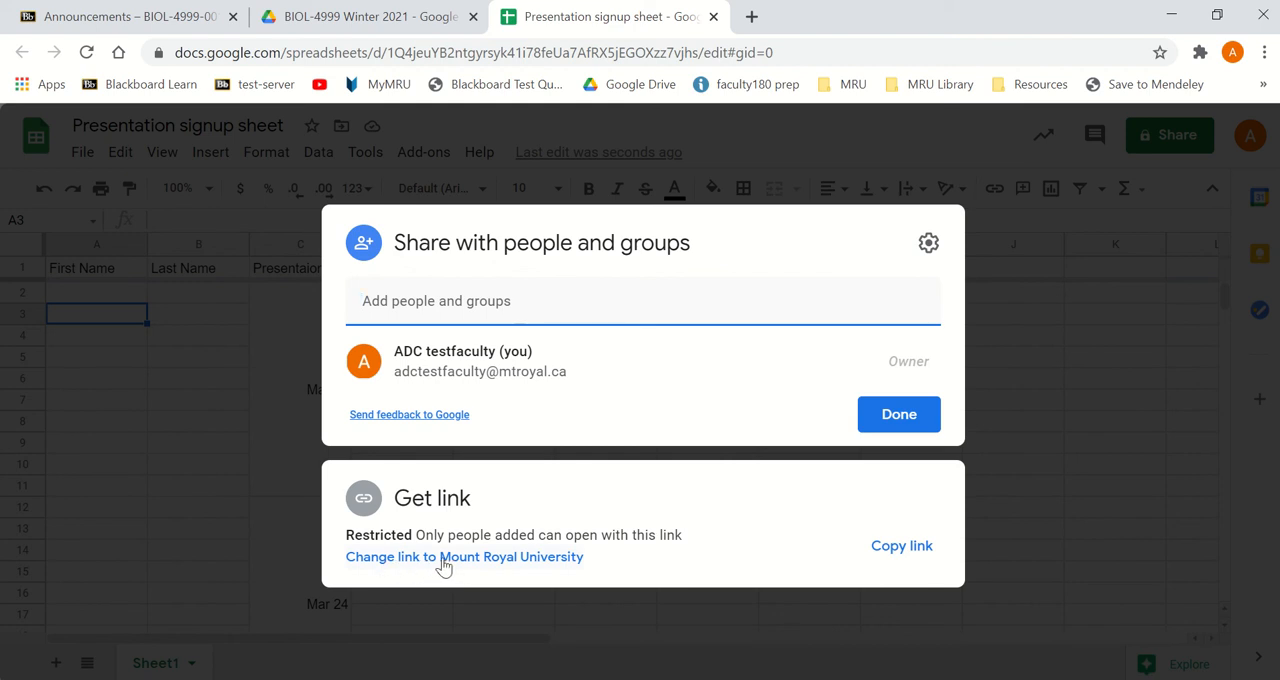
click(491, 563)
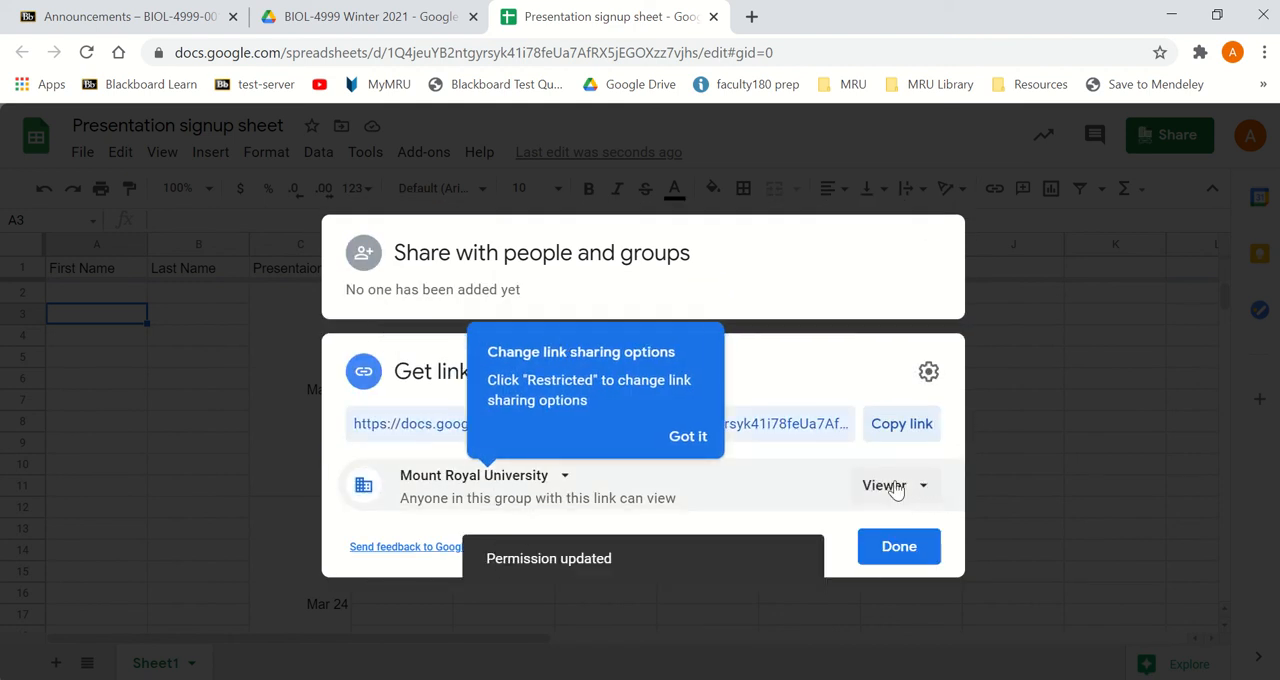
click(689, 437)
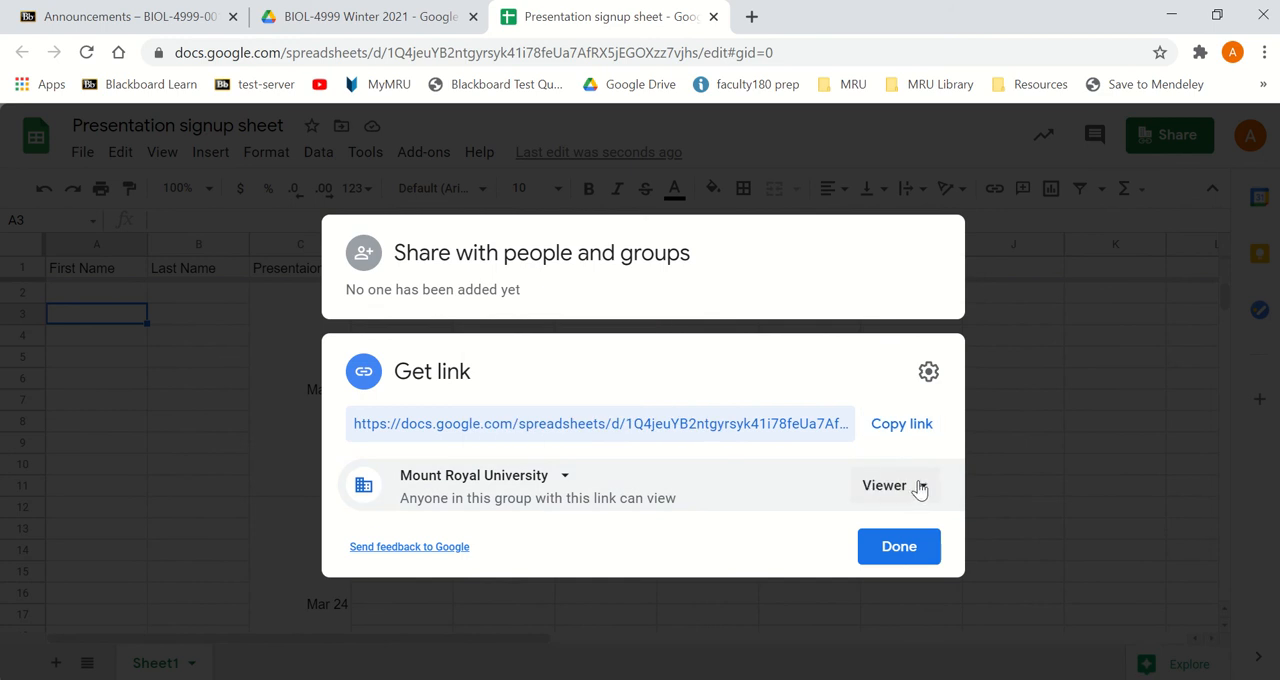
click(921, 487)
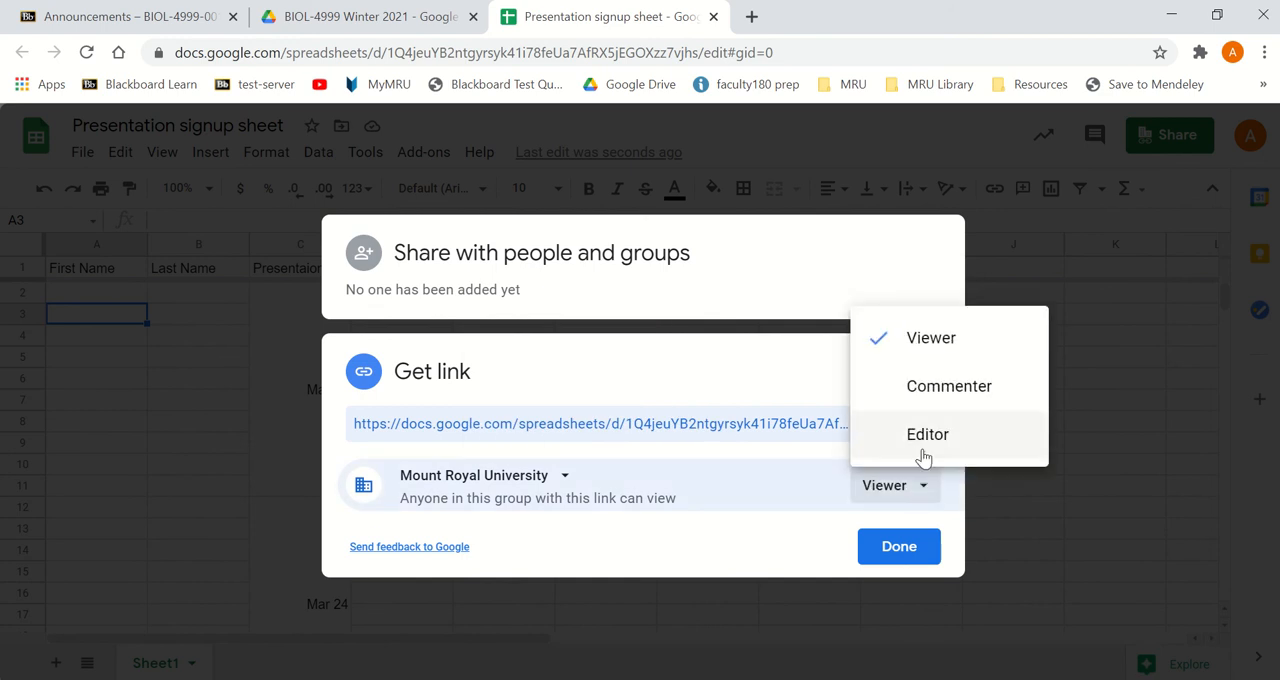
click(922, 437)
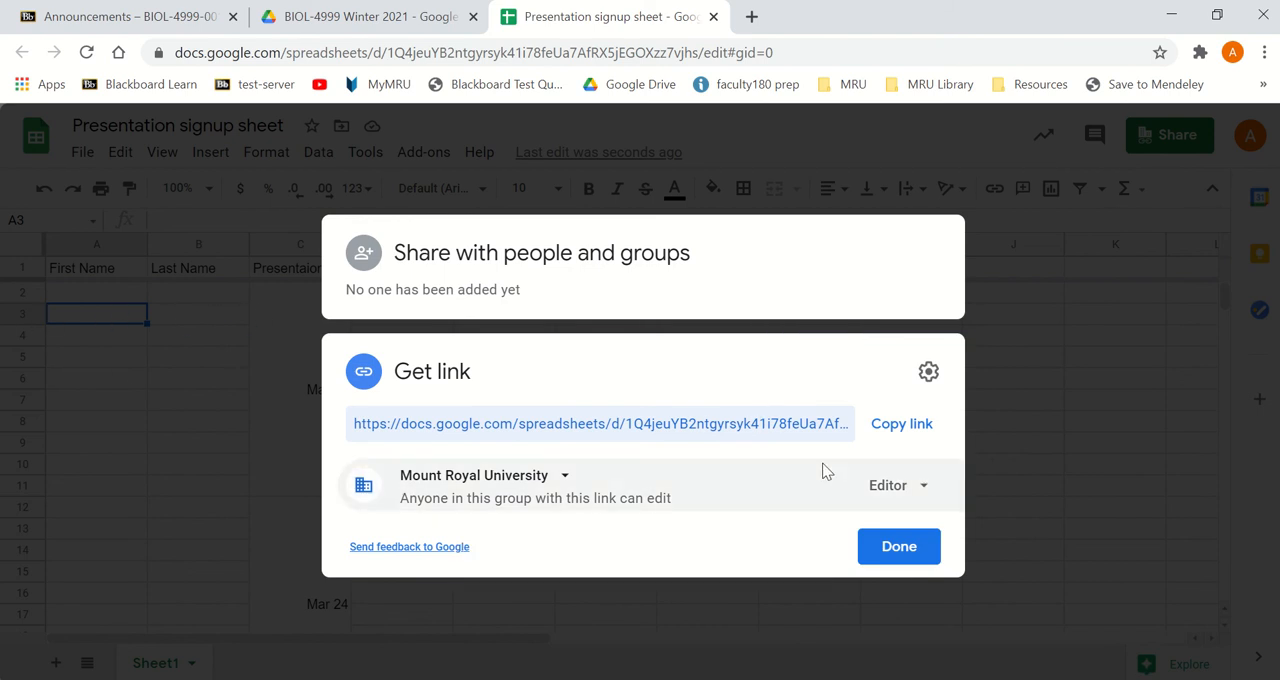
click(916, 426)
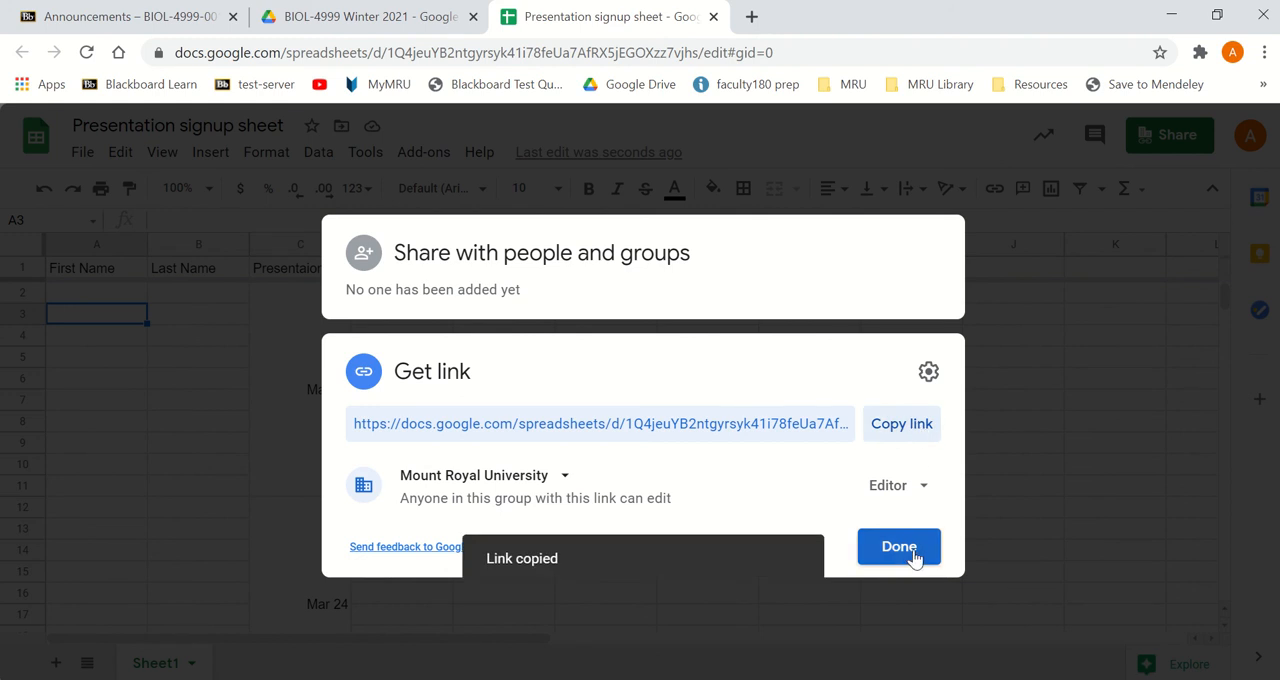
click(913, 548)
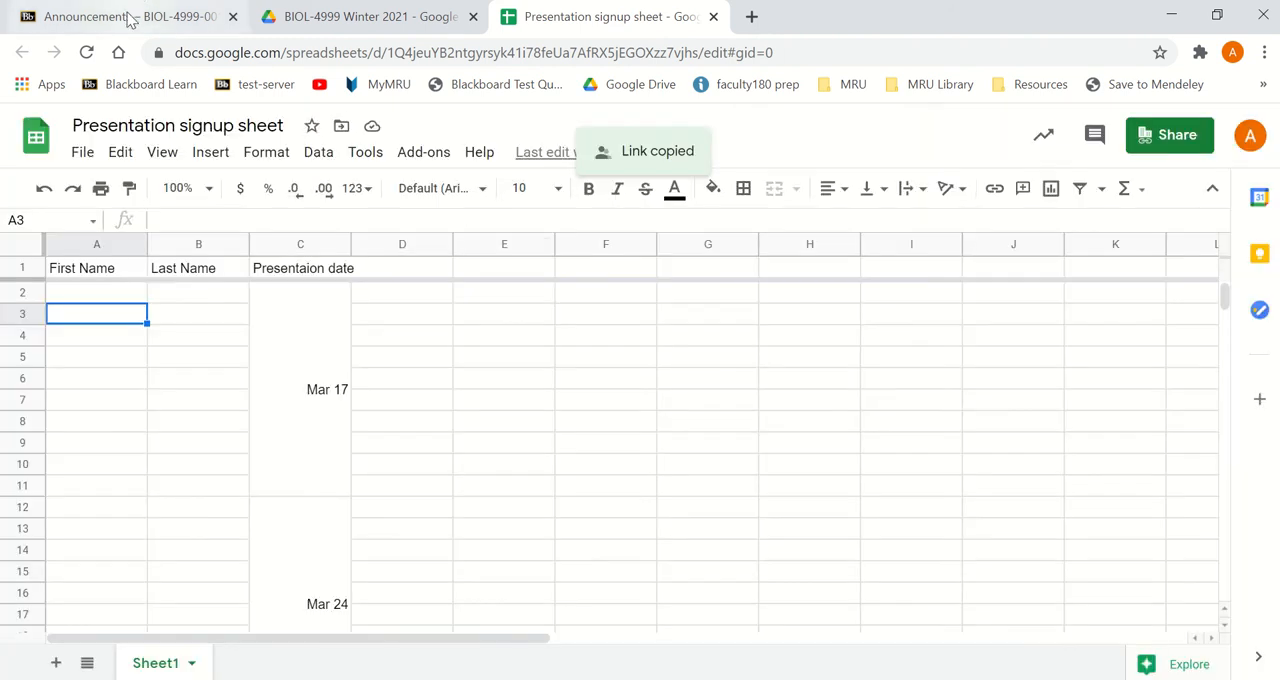
- Switch to the Blackboard course, start a new web link in the course menu, and paste the copied sheet link as its URL
click(130, 20)
click(15, 267)
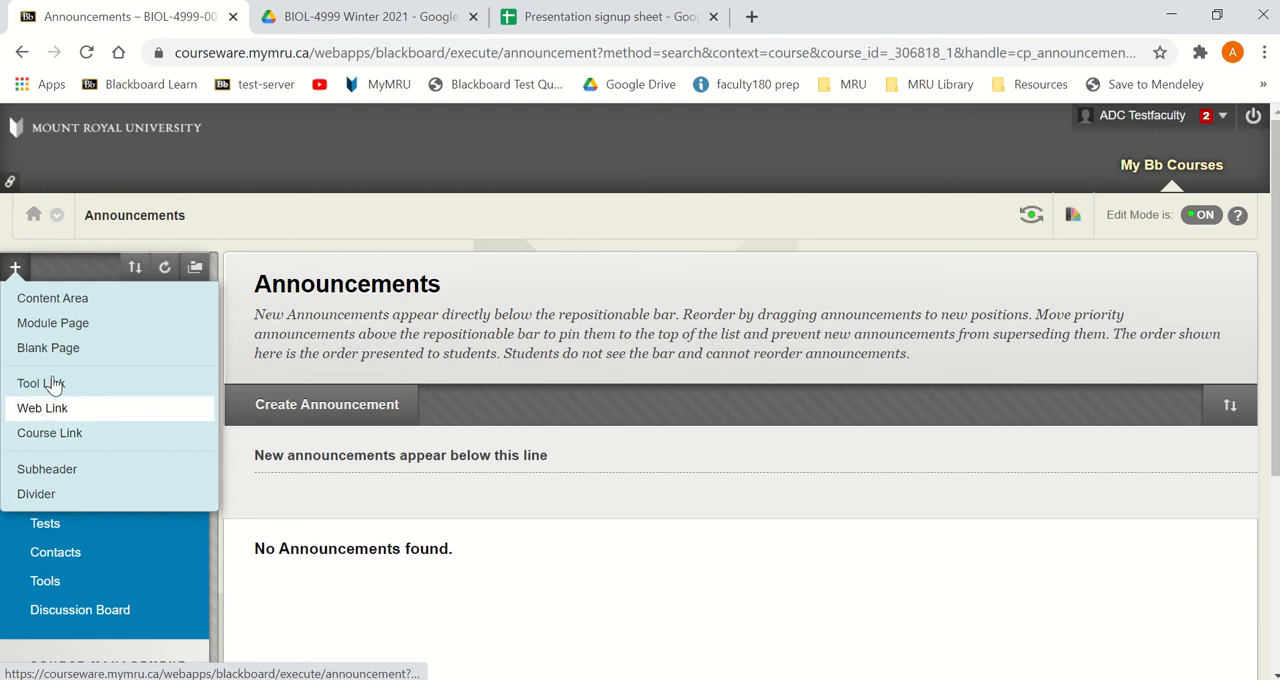
click(51, 409)
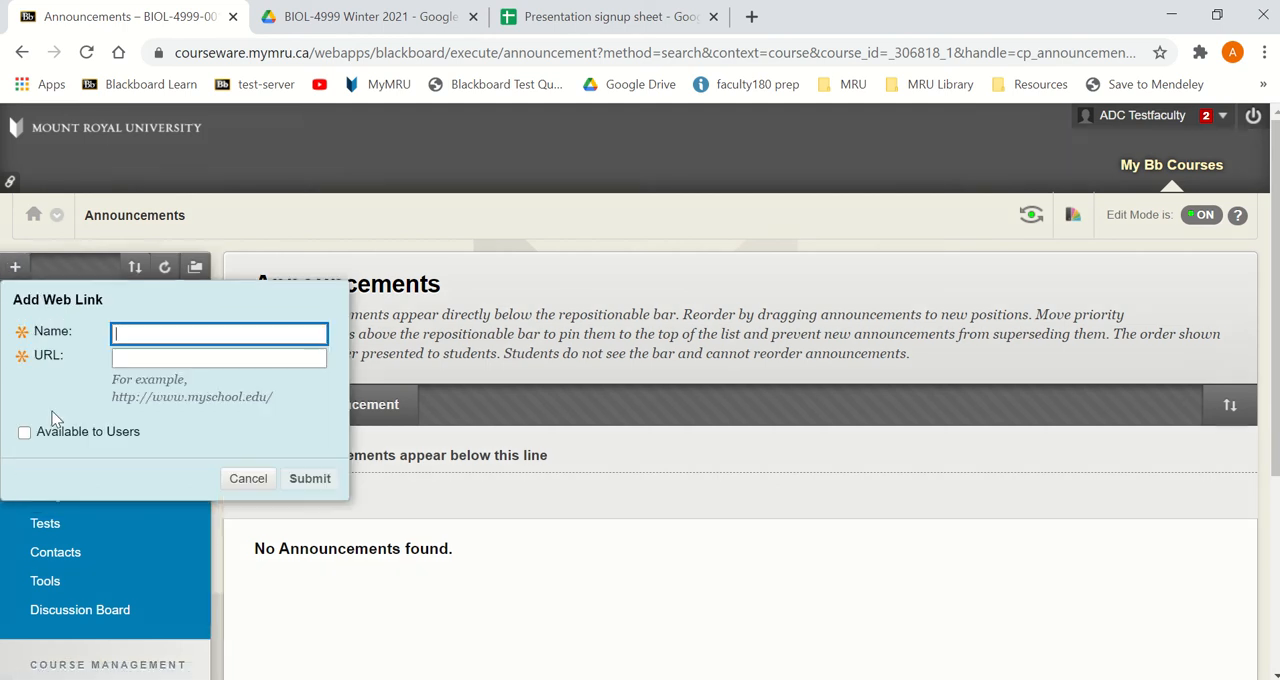
click(135, 358)
right_click(135, 358)
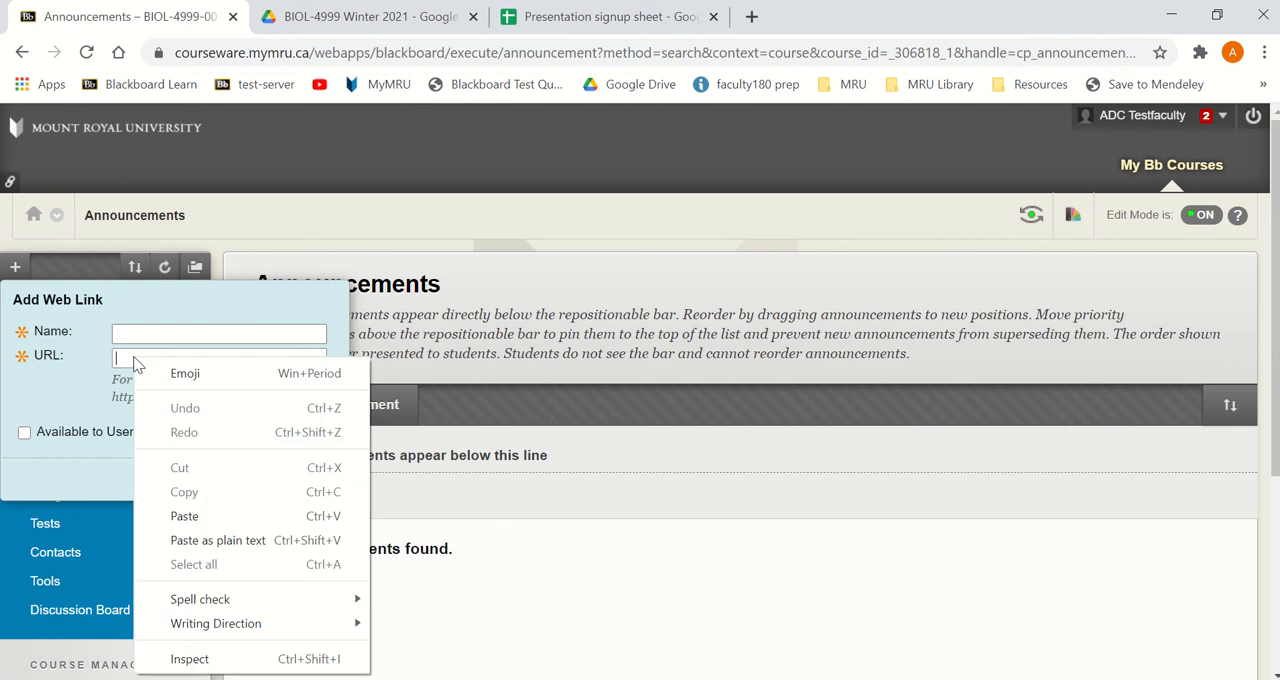
click(185, 512)
click(314, 358)
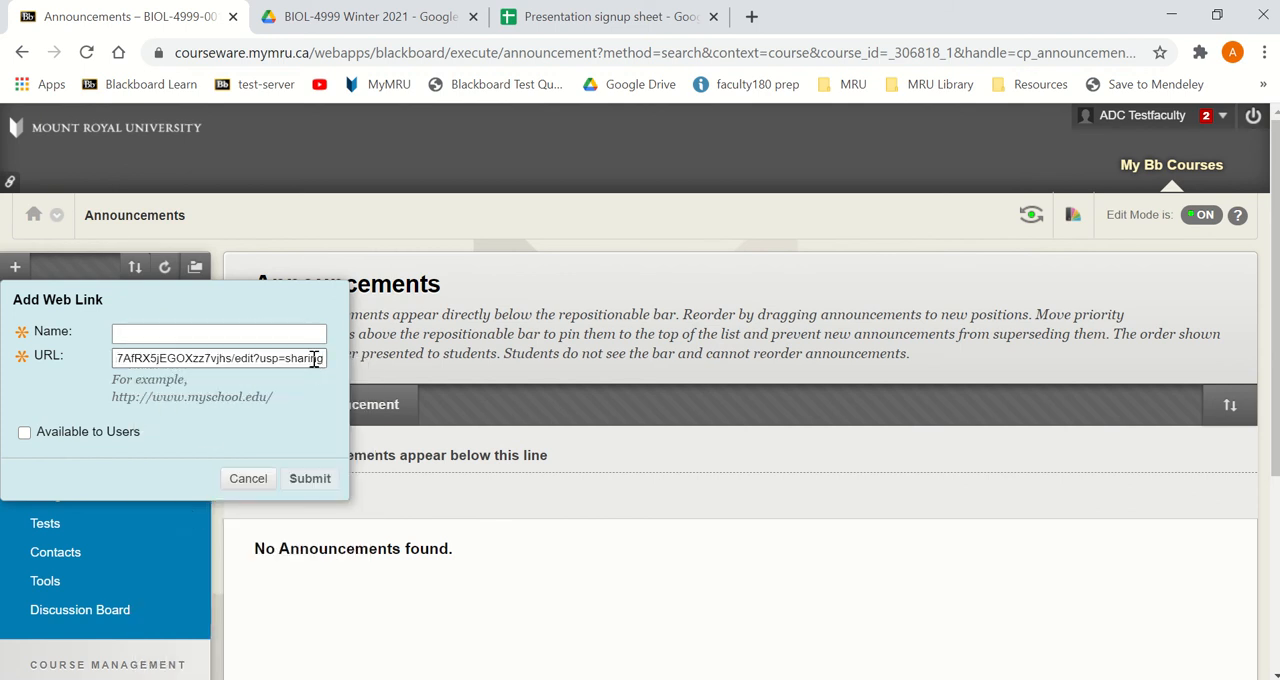
- Name the web link Presentation signup, make it available to users, and submit it
click(162, 334)
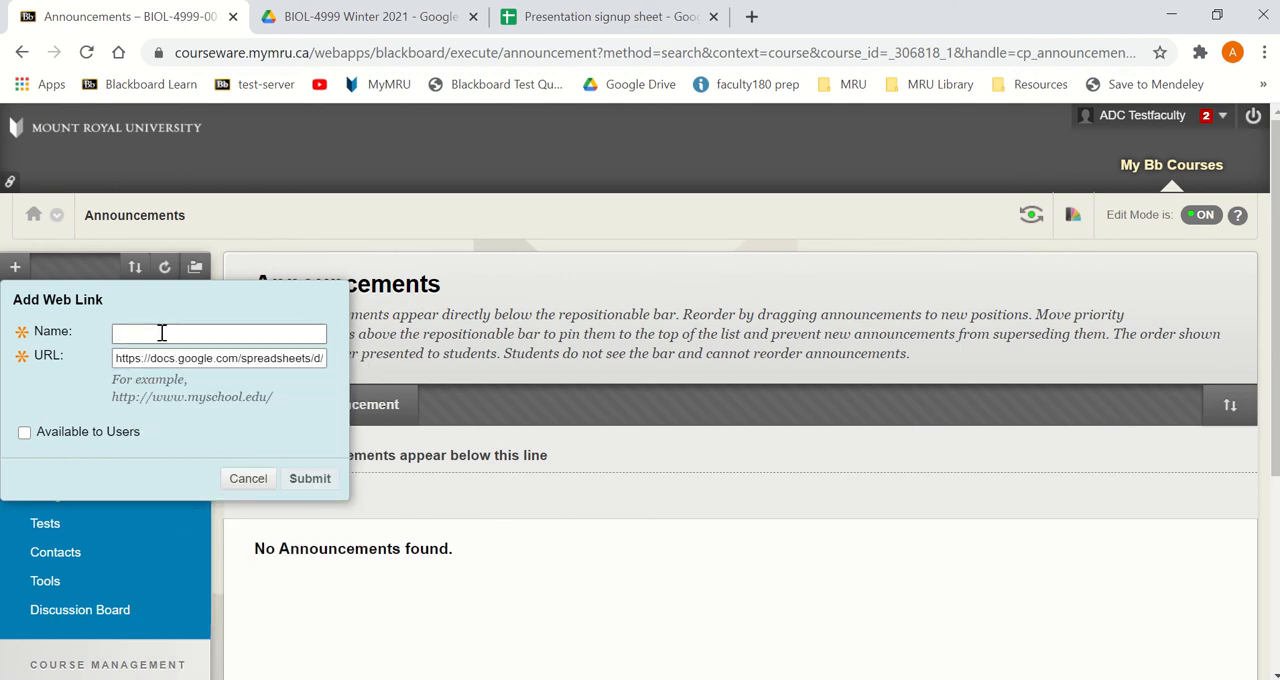
text(Presentation signup)
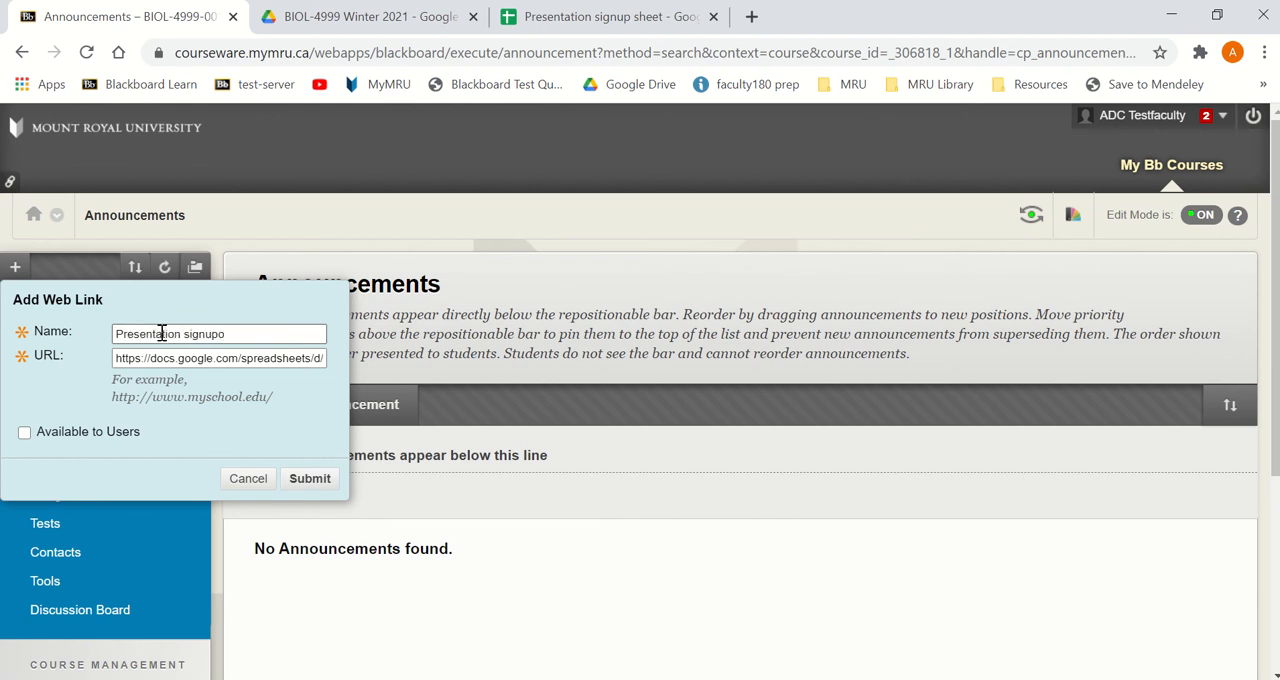
click(26, 434)
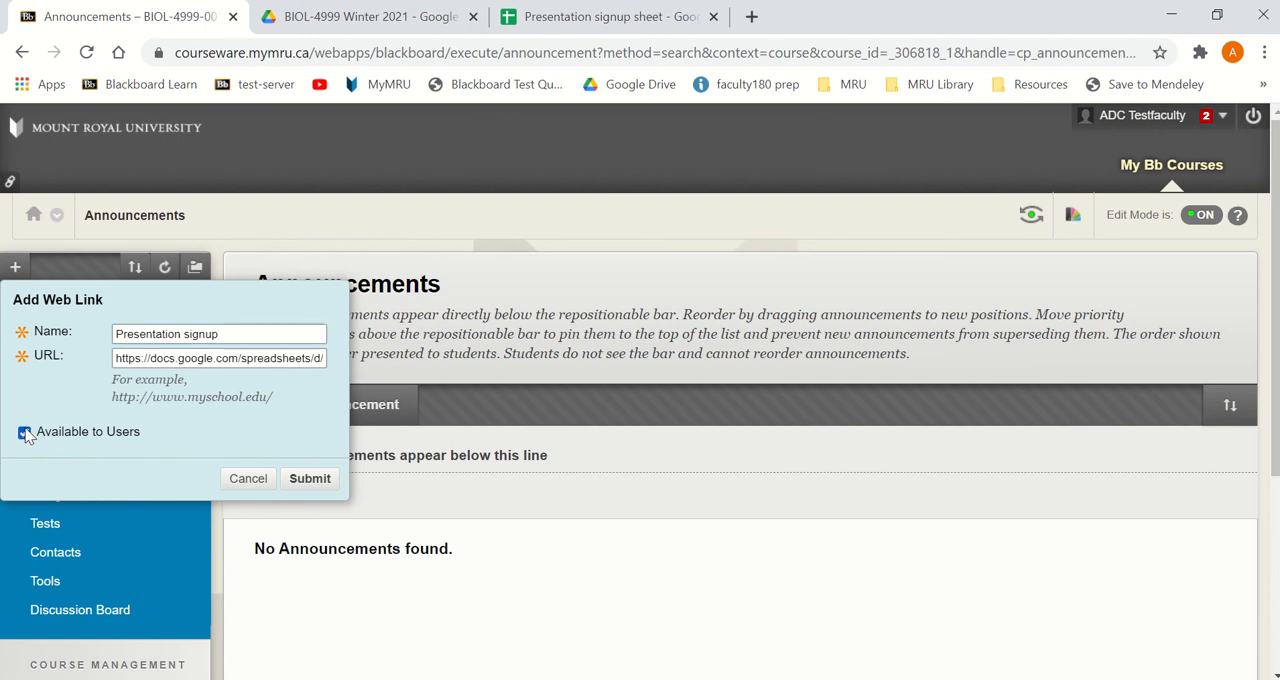
click(310, 479)
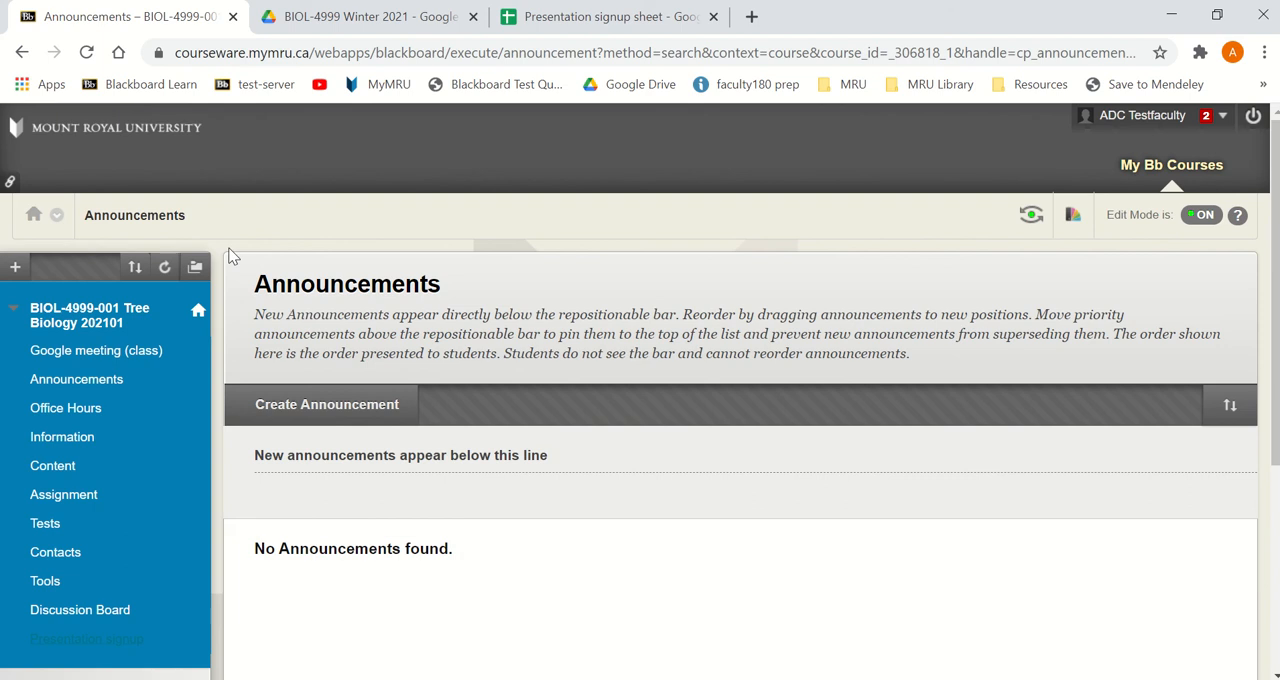
- Refresh the course page, view the options of the Presentation signup link, and test-open the linked sheet before closing it
click(165, 268)
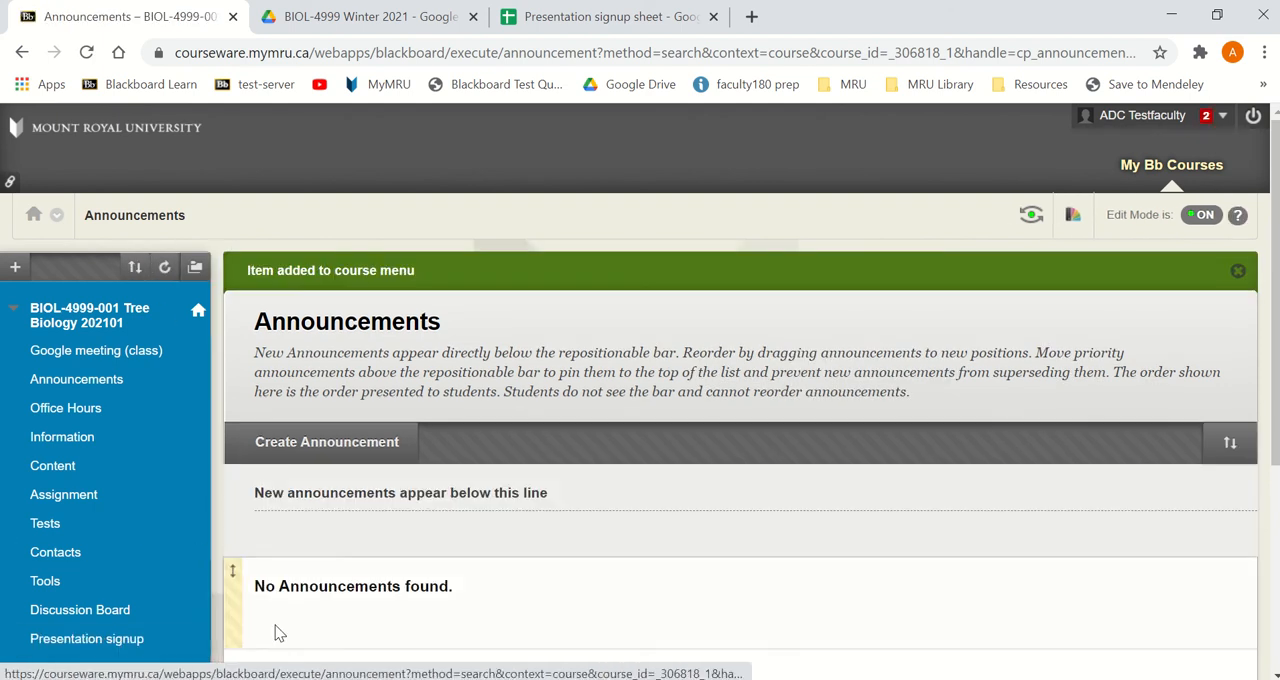
scroll(277, 615, down, 2)
click(197, 440)
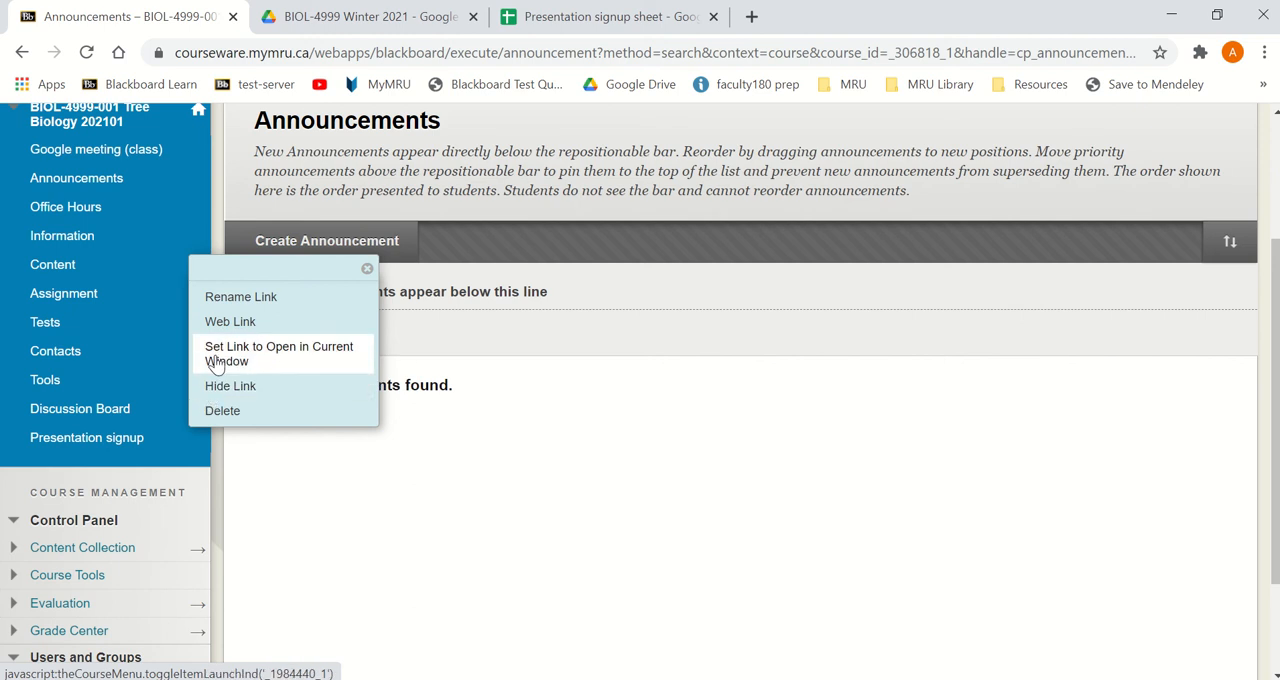
click(120, 447)
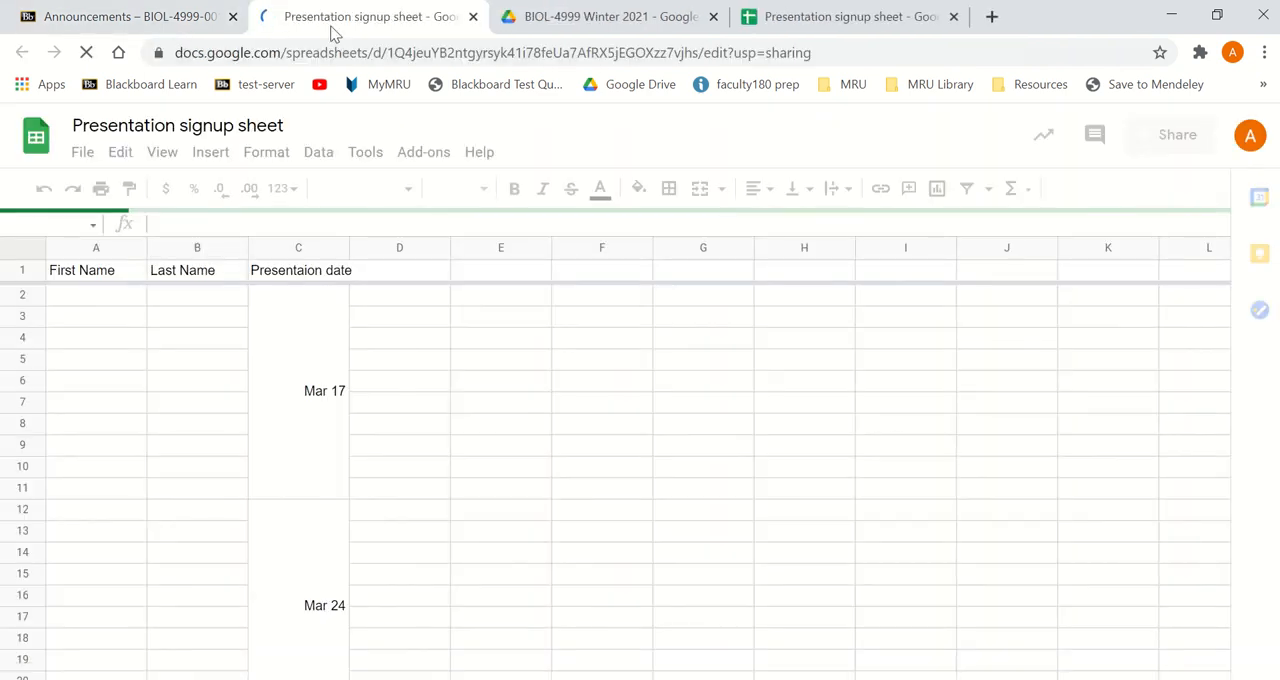
click(473, 17)
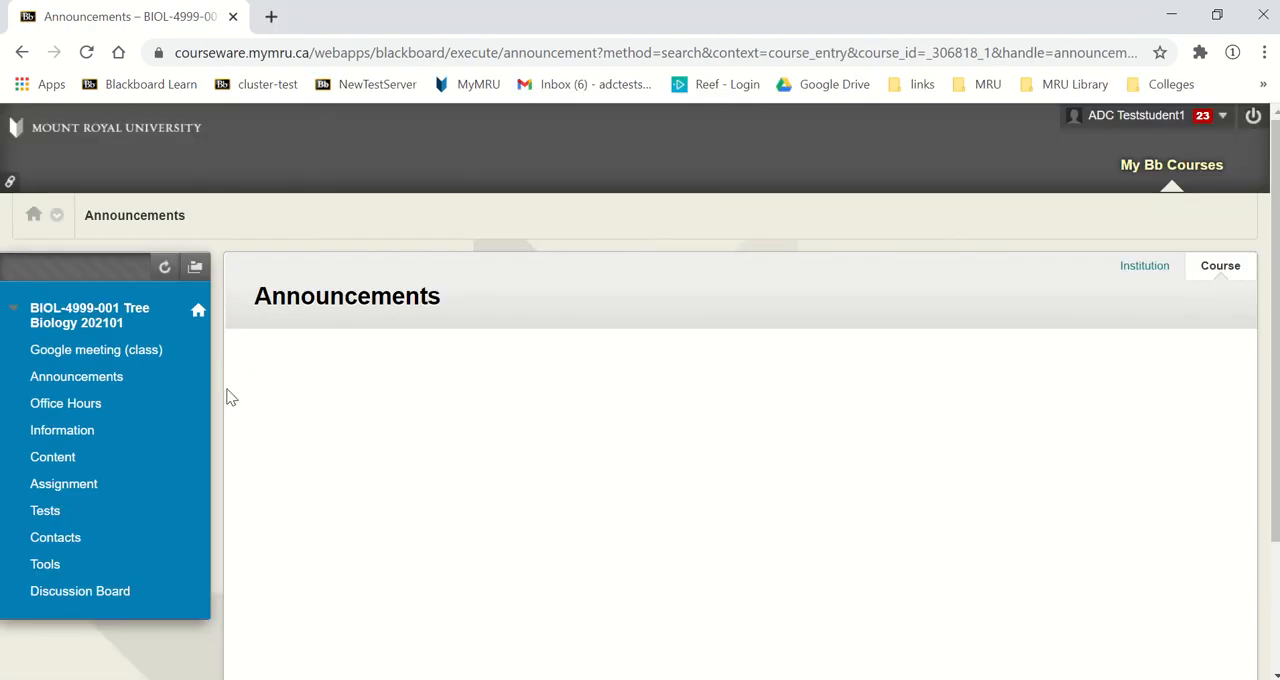
- In the first test student's Blackboard window, refresh the course menu and open the Presentation signup link
click(162, 267)
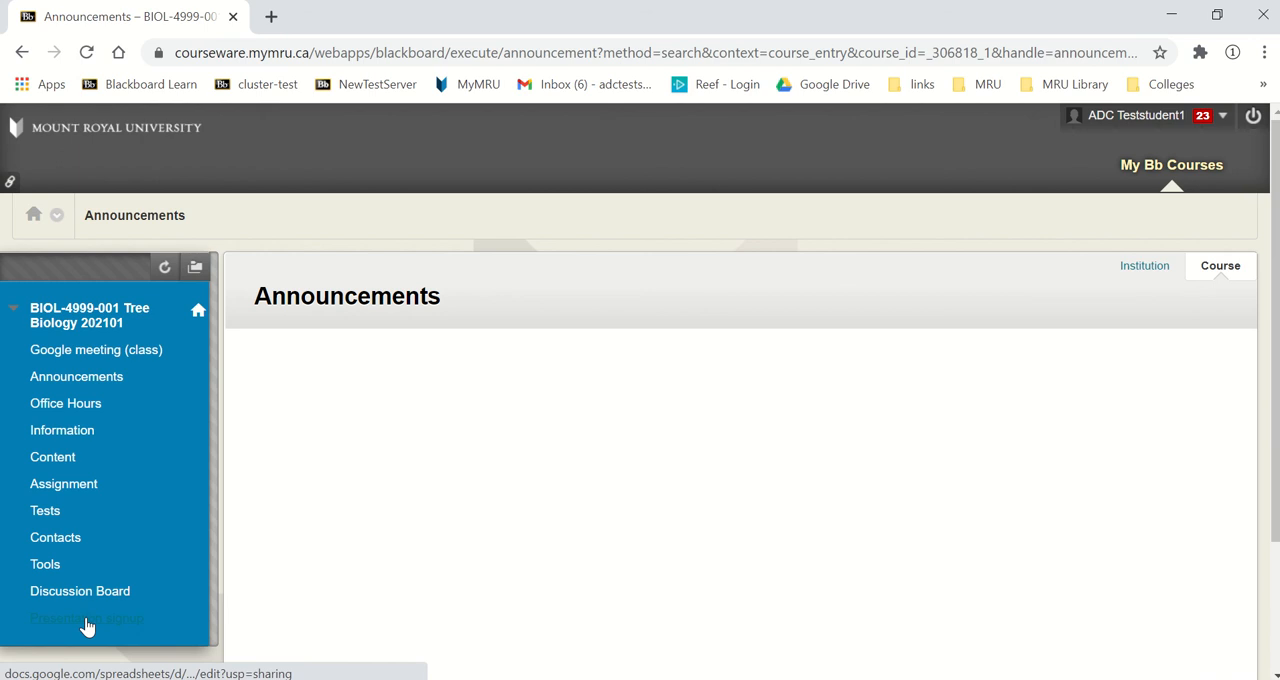
click(97, 620)
click(90, 620)
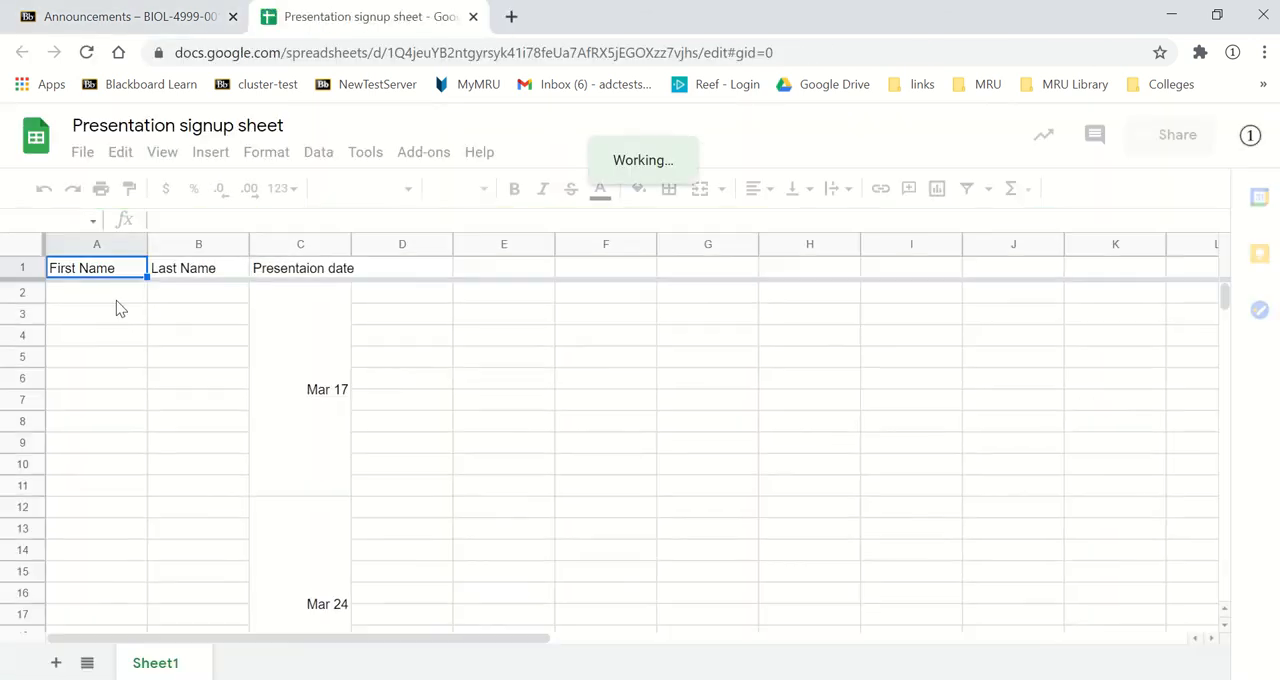
- Enter a student's first name in A2 and last name in B2 of the signup sheet
click(116, 298)
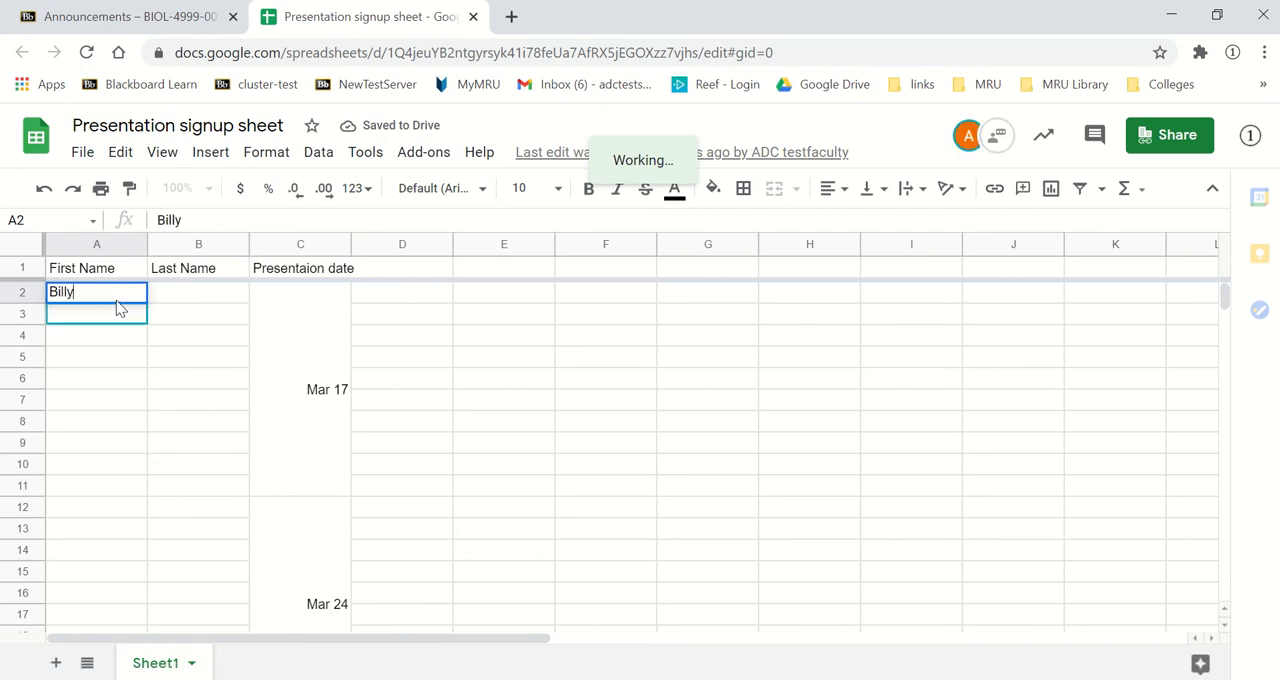
key(Tab)
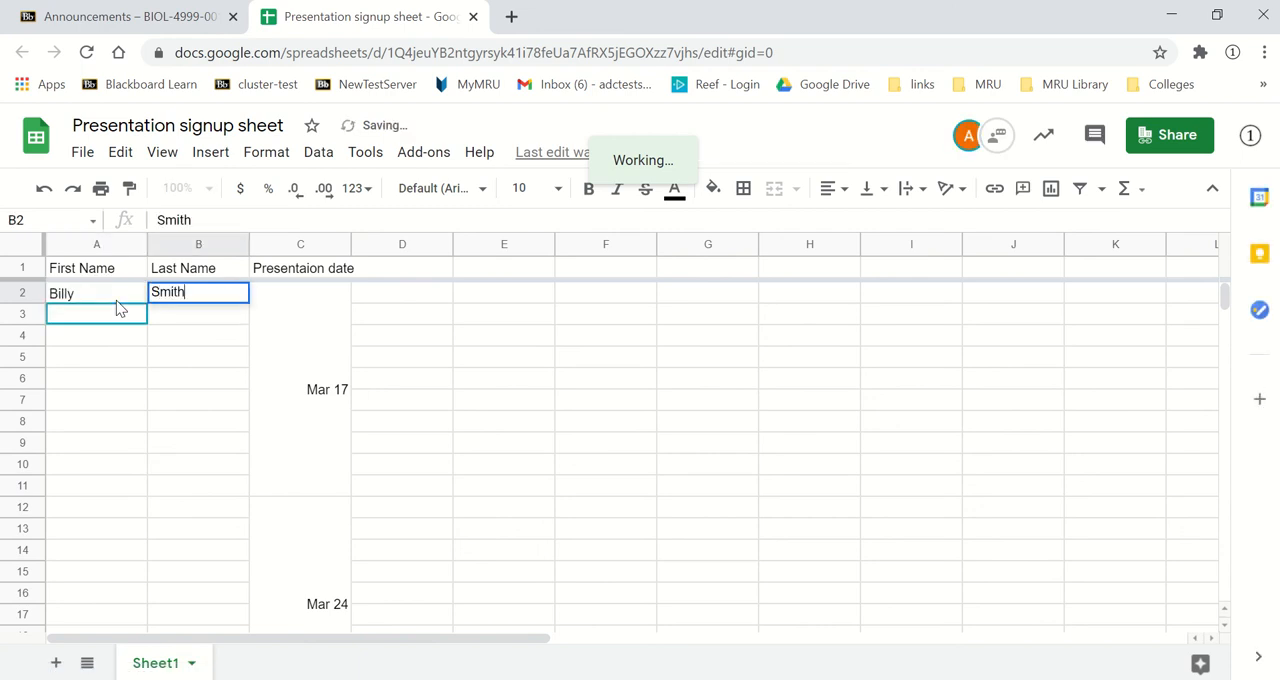
click(136, 328)
click(203, 293)
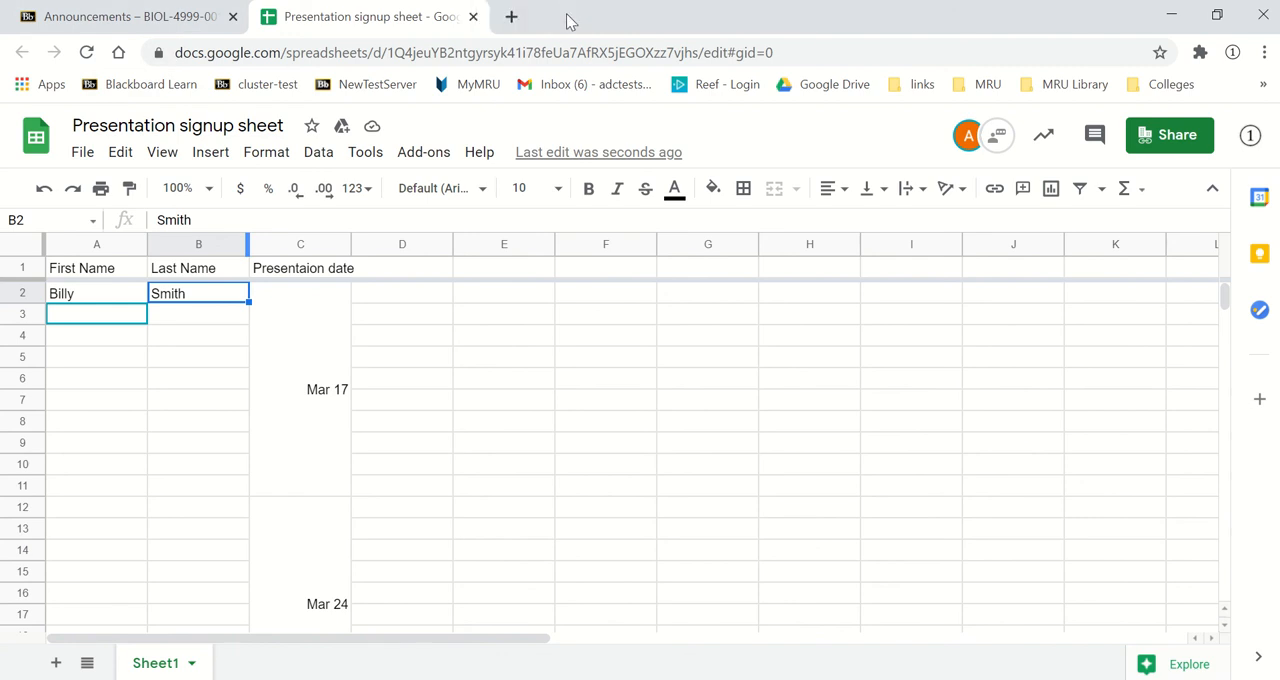
- From the second test student's window, clear A2:B2 and enter a different student's first and last name there
mouse_move(543, 30)
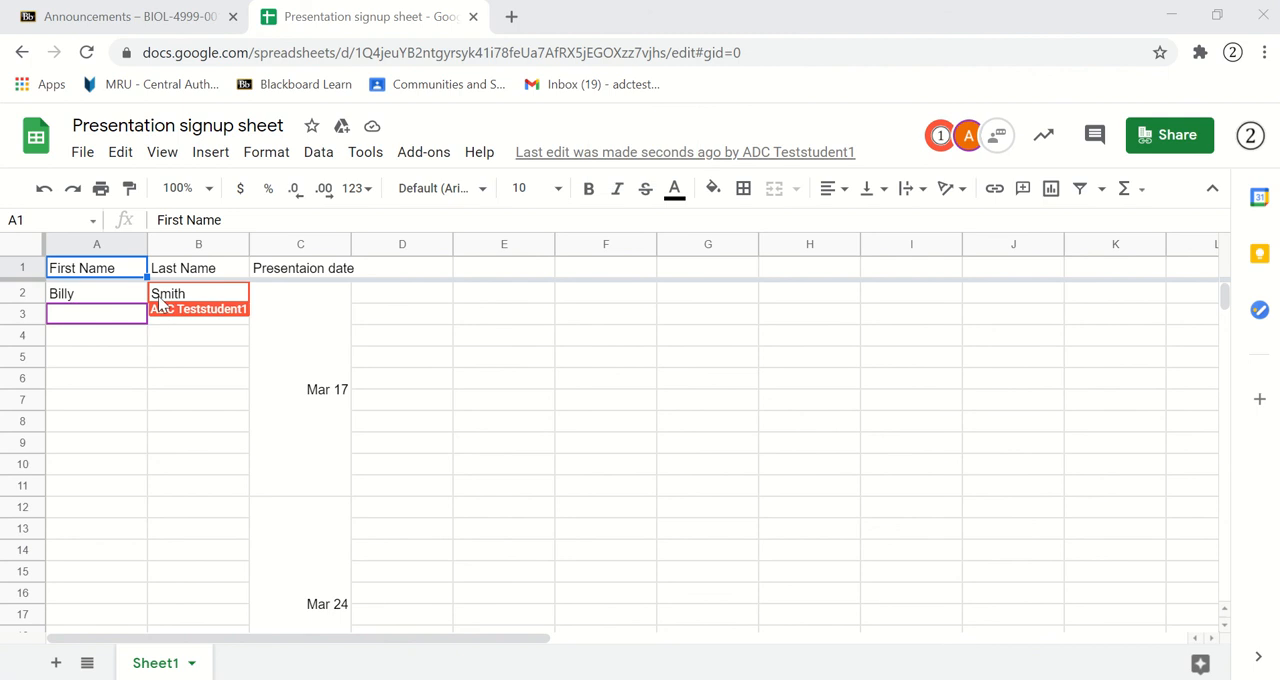
drag(131, 297, 188, 302)
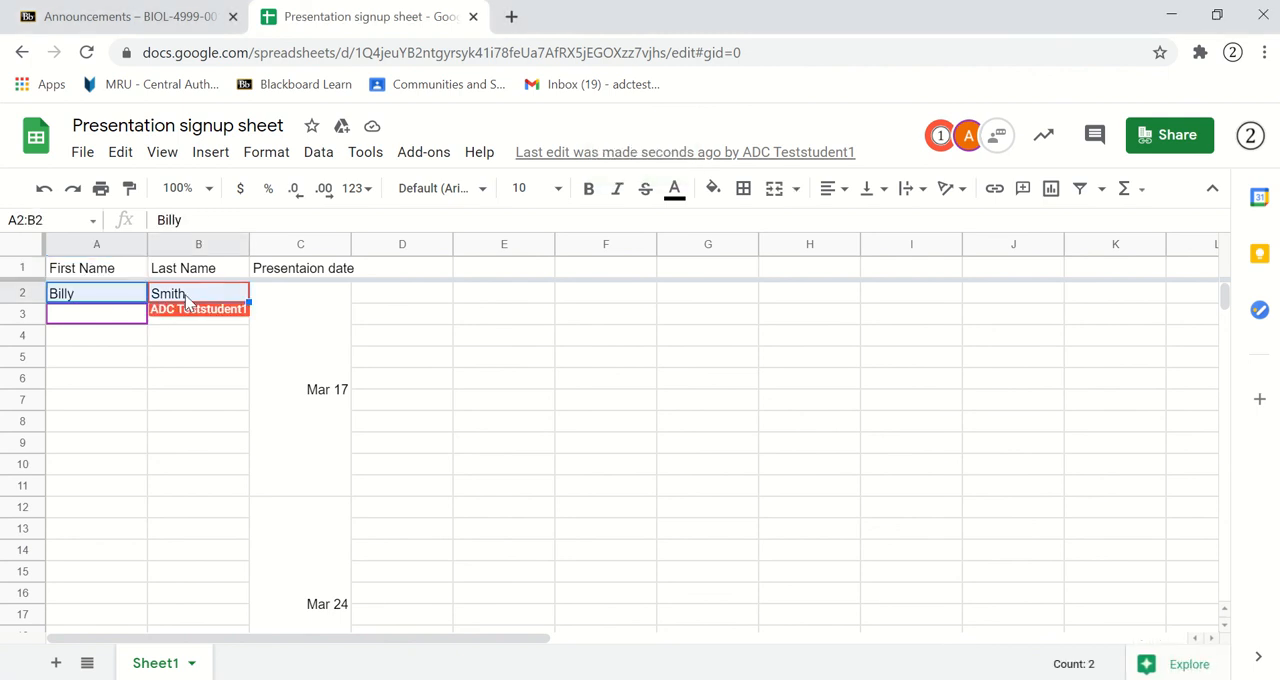
key(Delete)
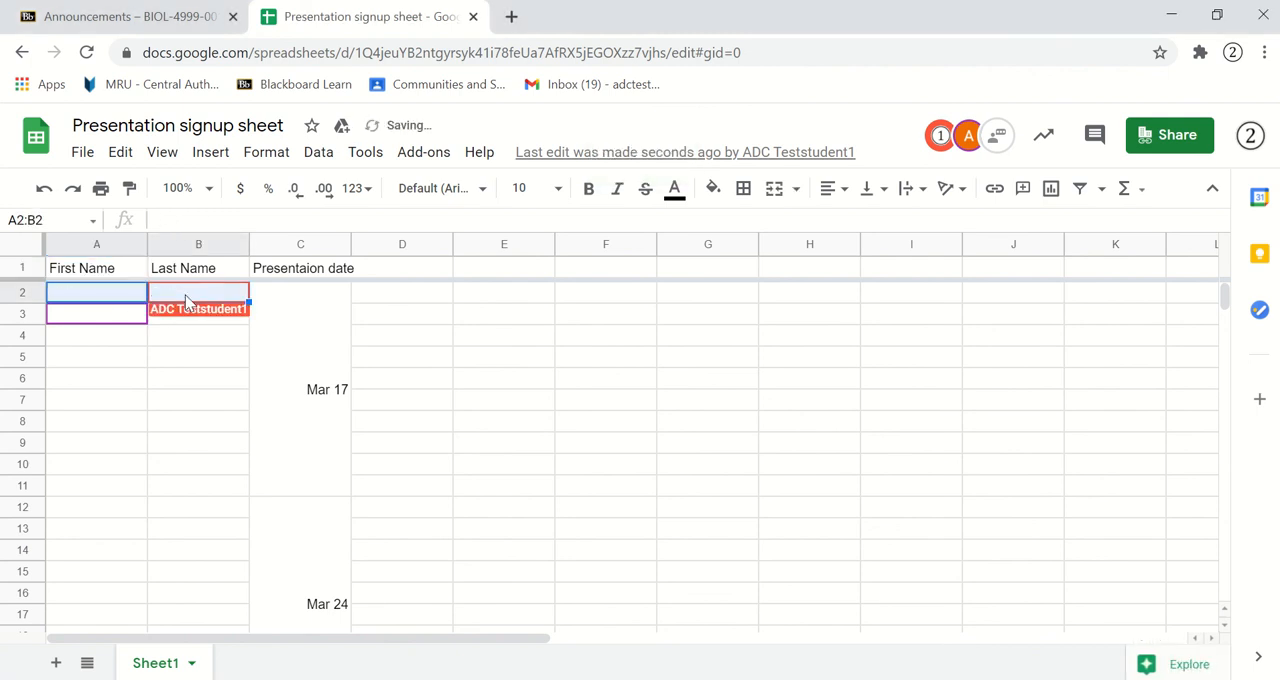
click(113, 297)
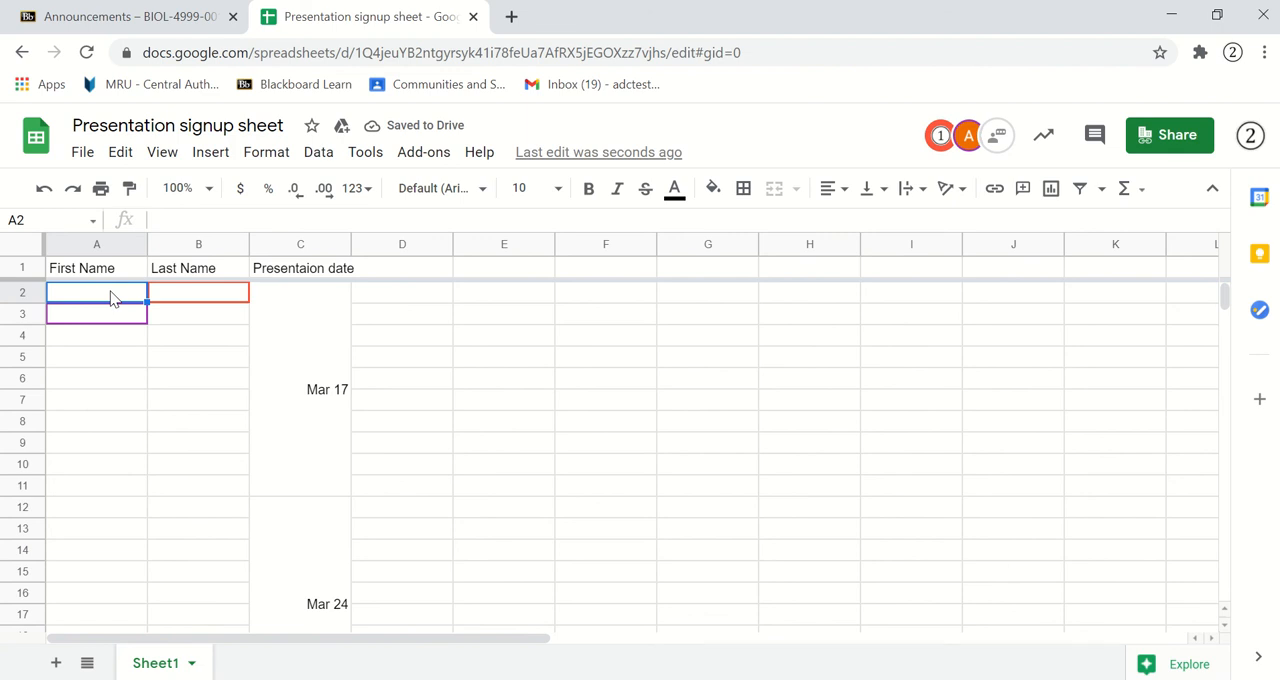
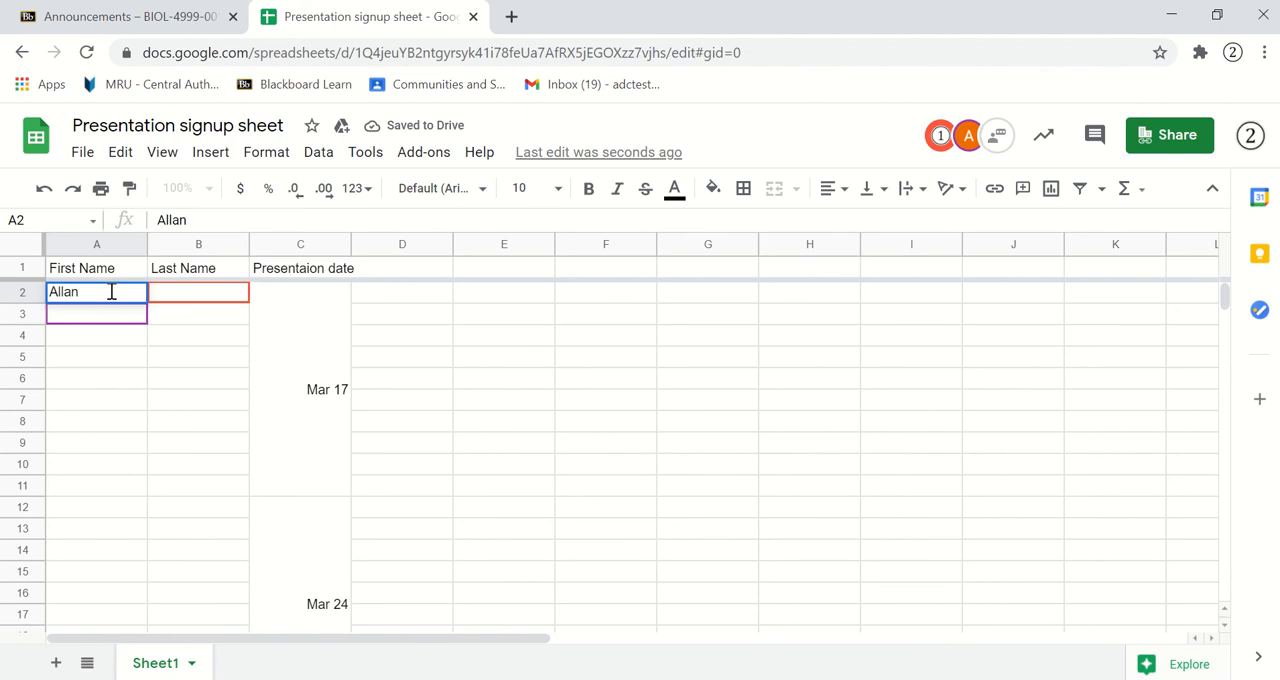
key(Tab)
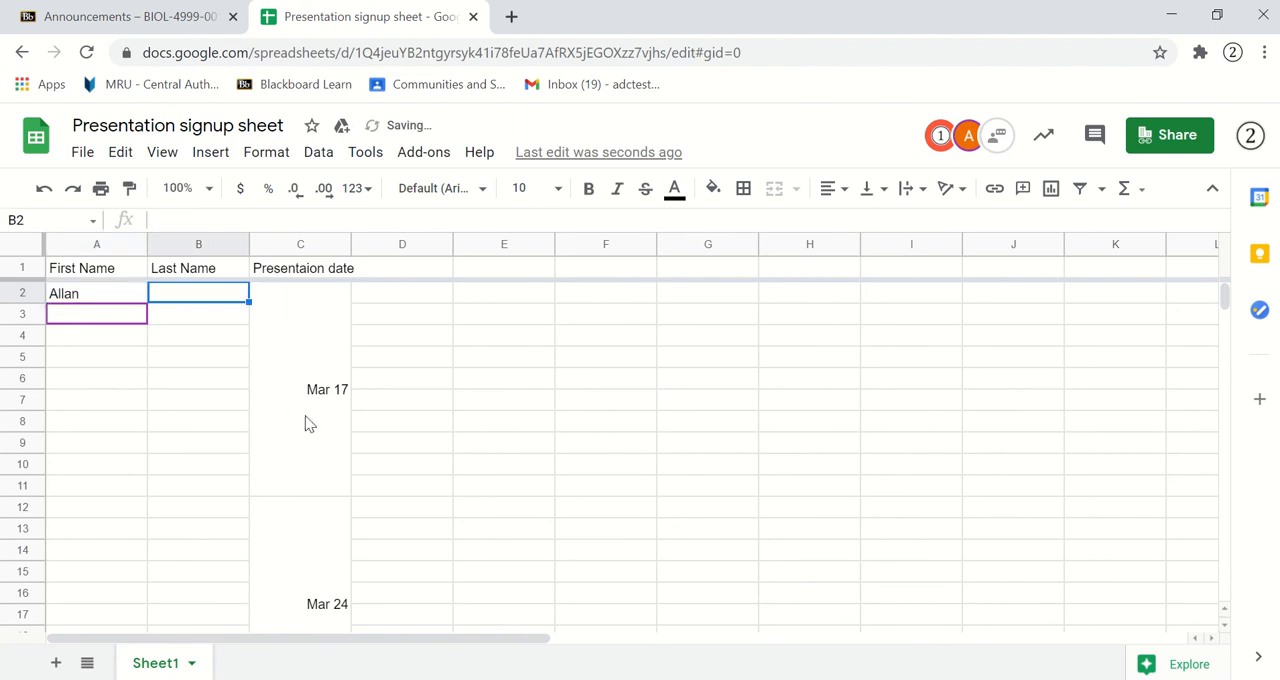
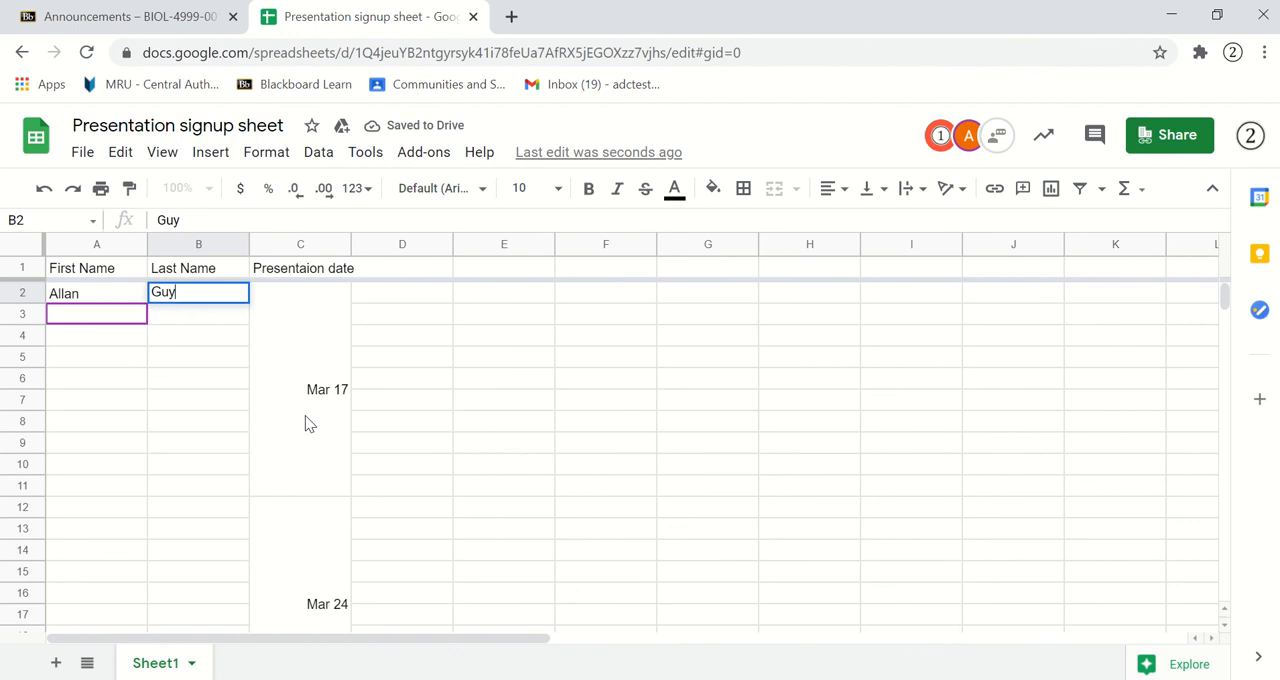
key(Return)
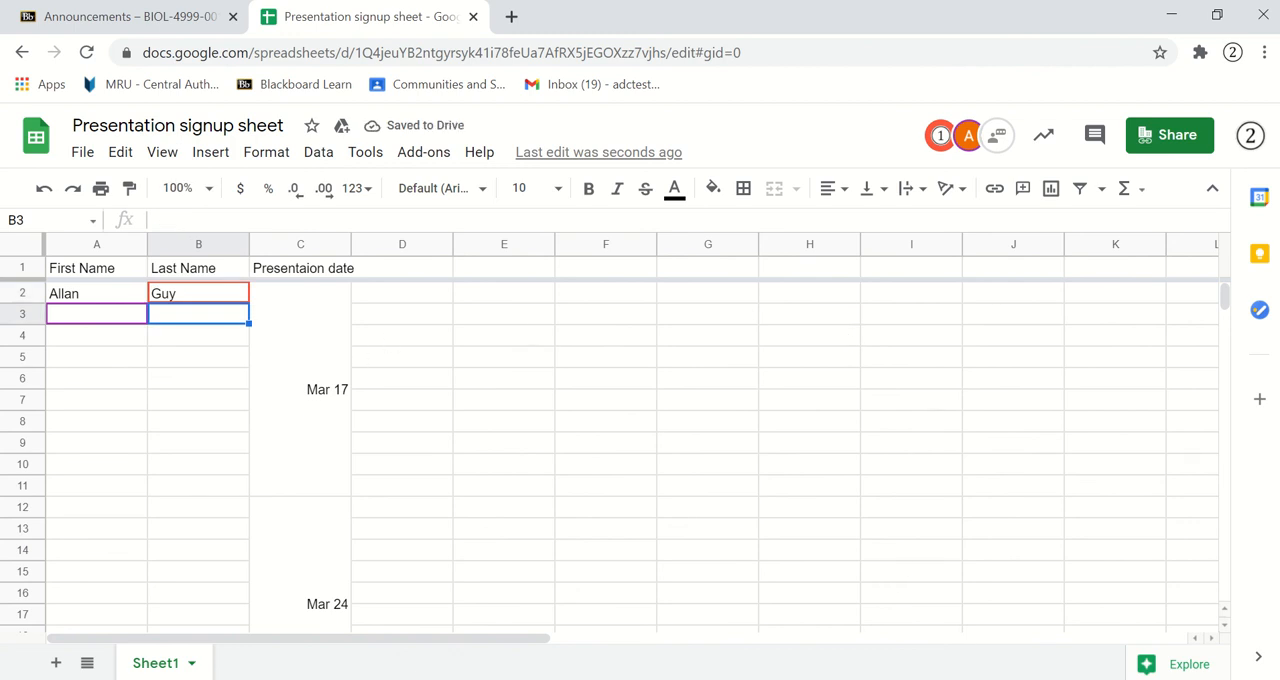
- Switch back to the instructor's window with the Presentation signup sheet
key(alt+Tab)
click(591, 29)
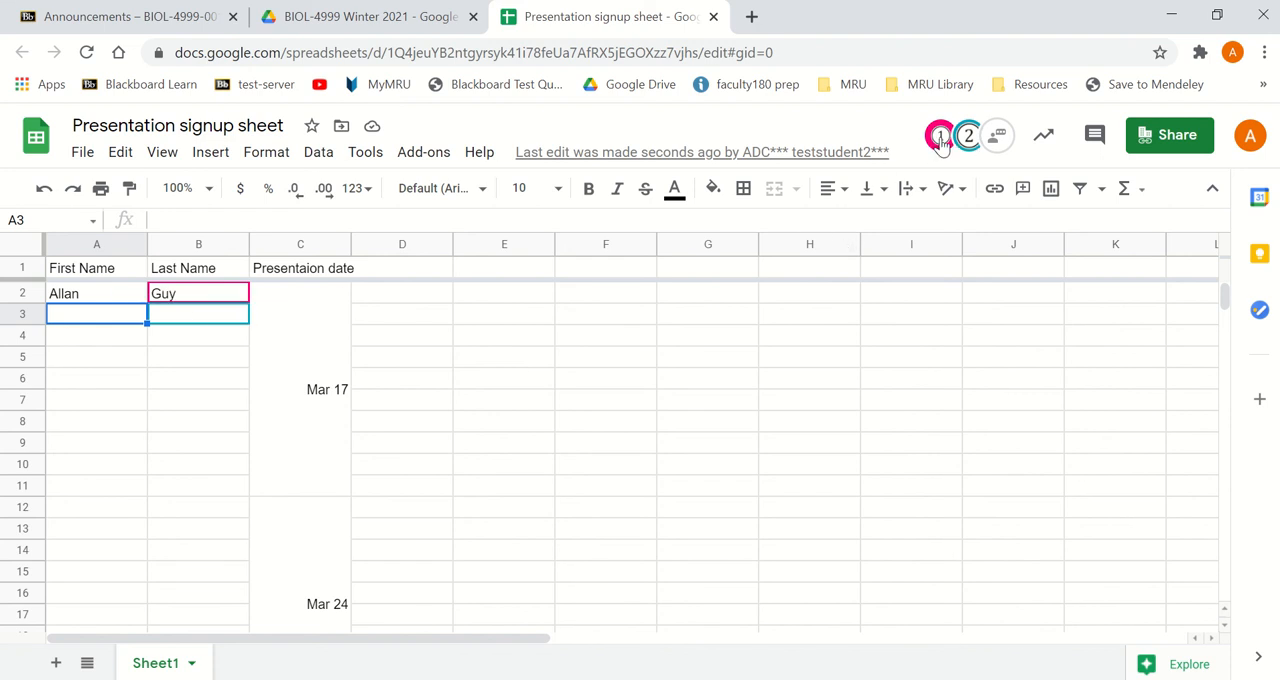
- Open the signup sheet's version history and view the earlier February 17 versions from 2:46 PM and 2:49 PM
click(82, 153)
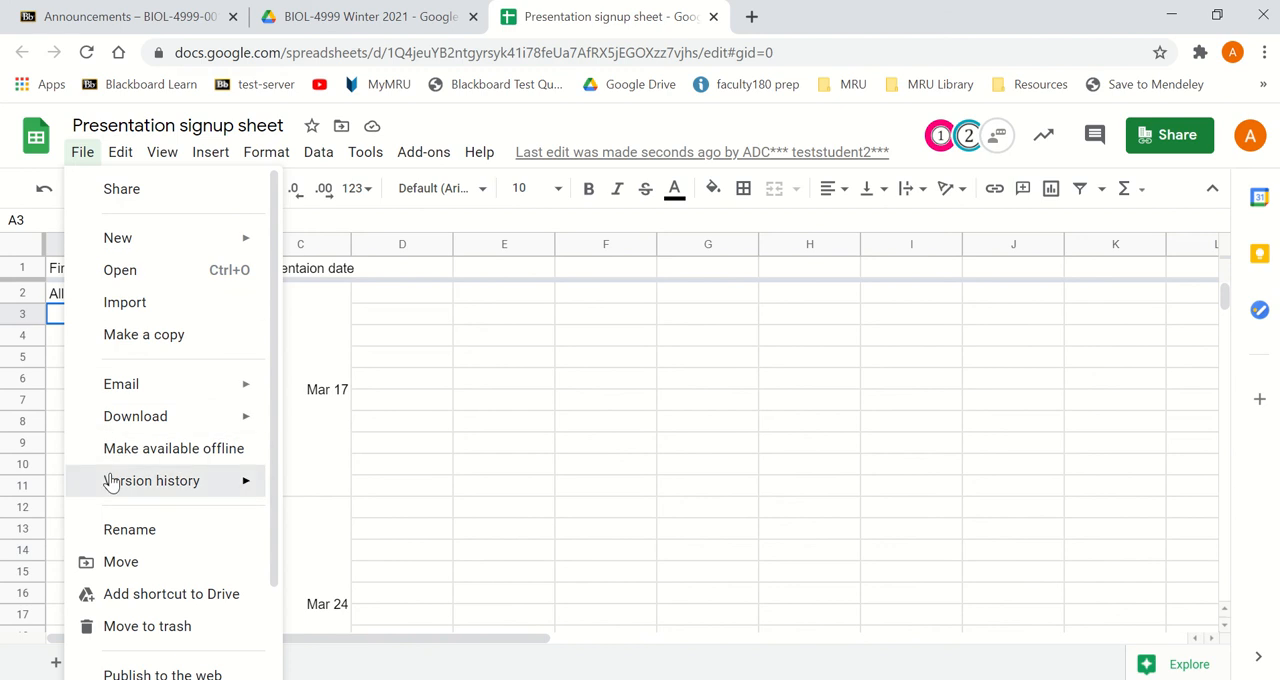
mouse_move(111, 481)
click(410, 528)
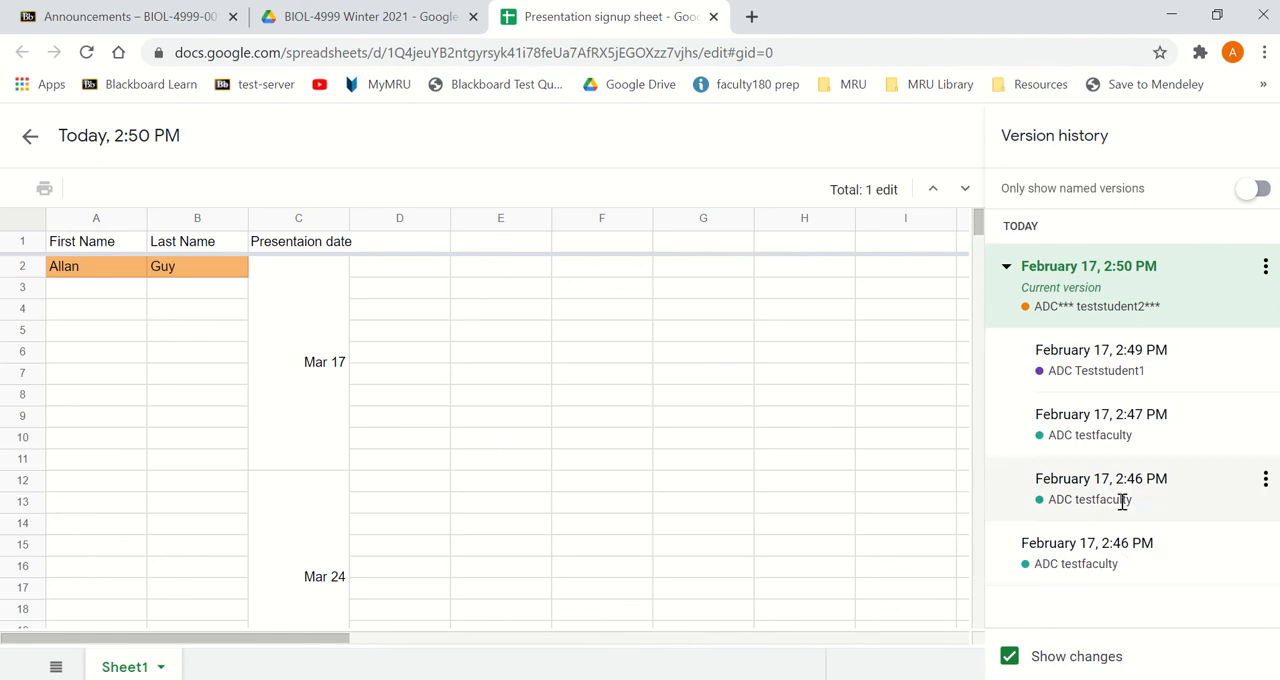
click(1125, 509)
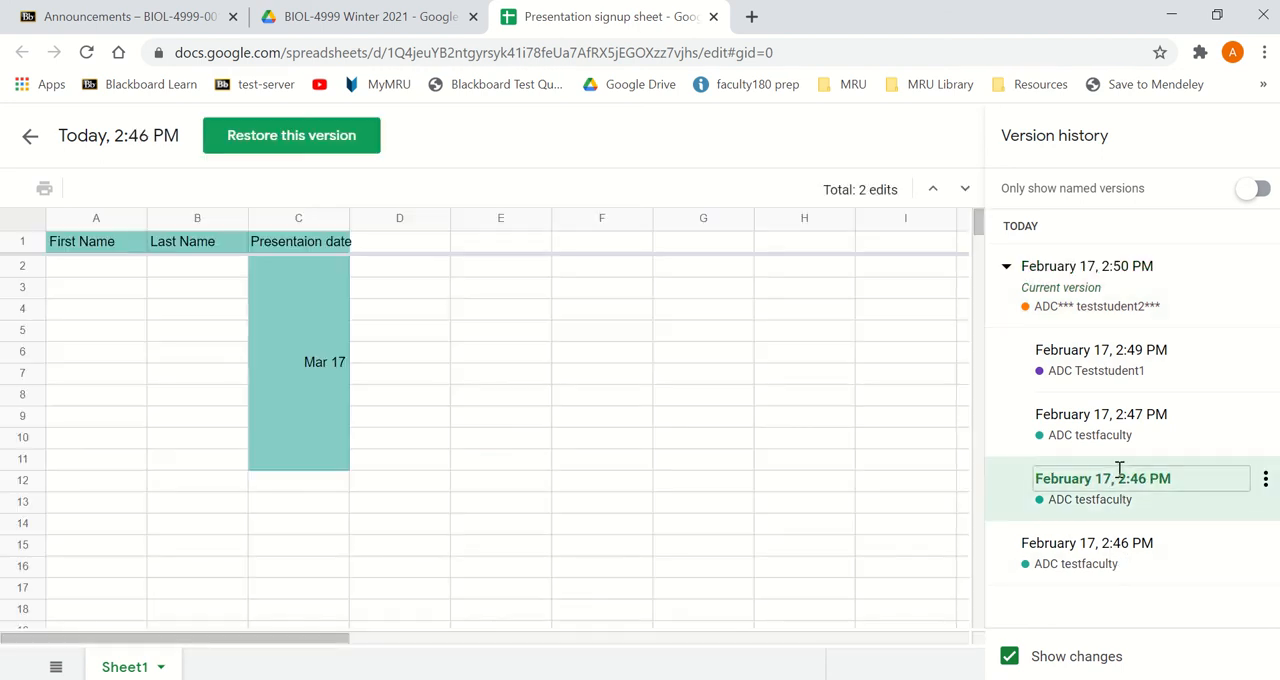
click(1097, 352)
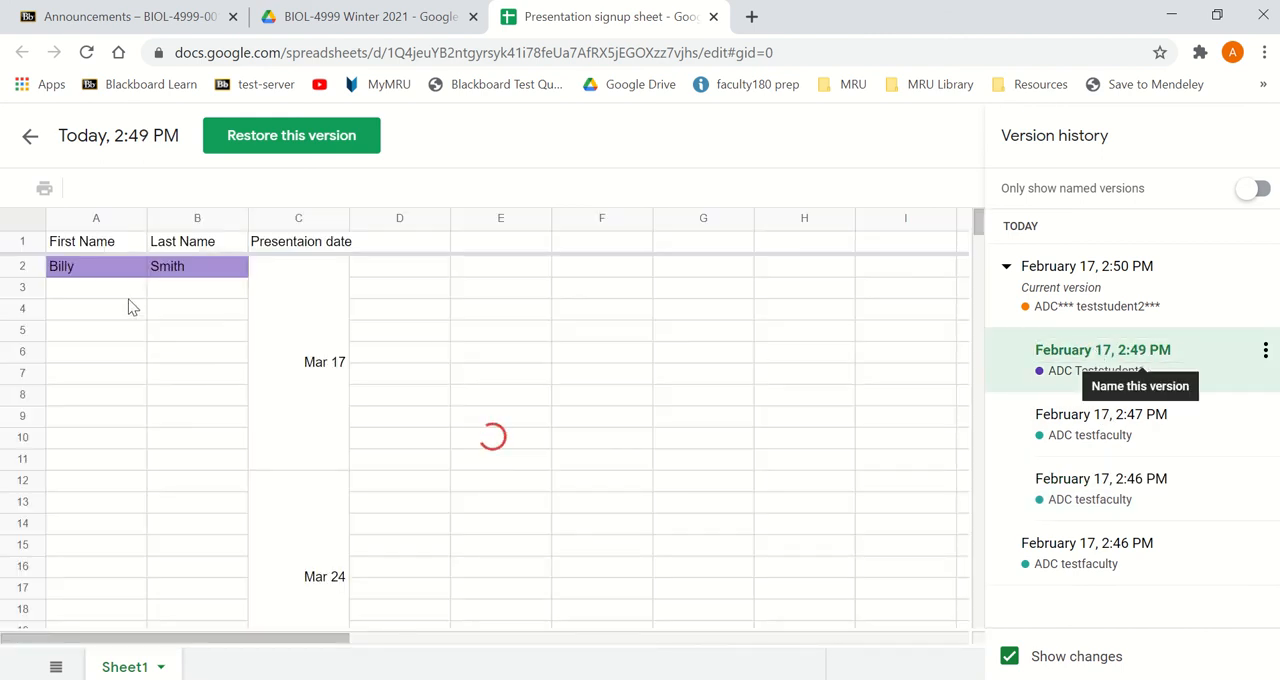
- Compare the current 2:50 PM version with the 2:49 PM one, and return to the sheet without restoring anything
click(1118, 296)
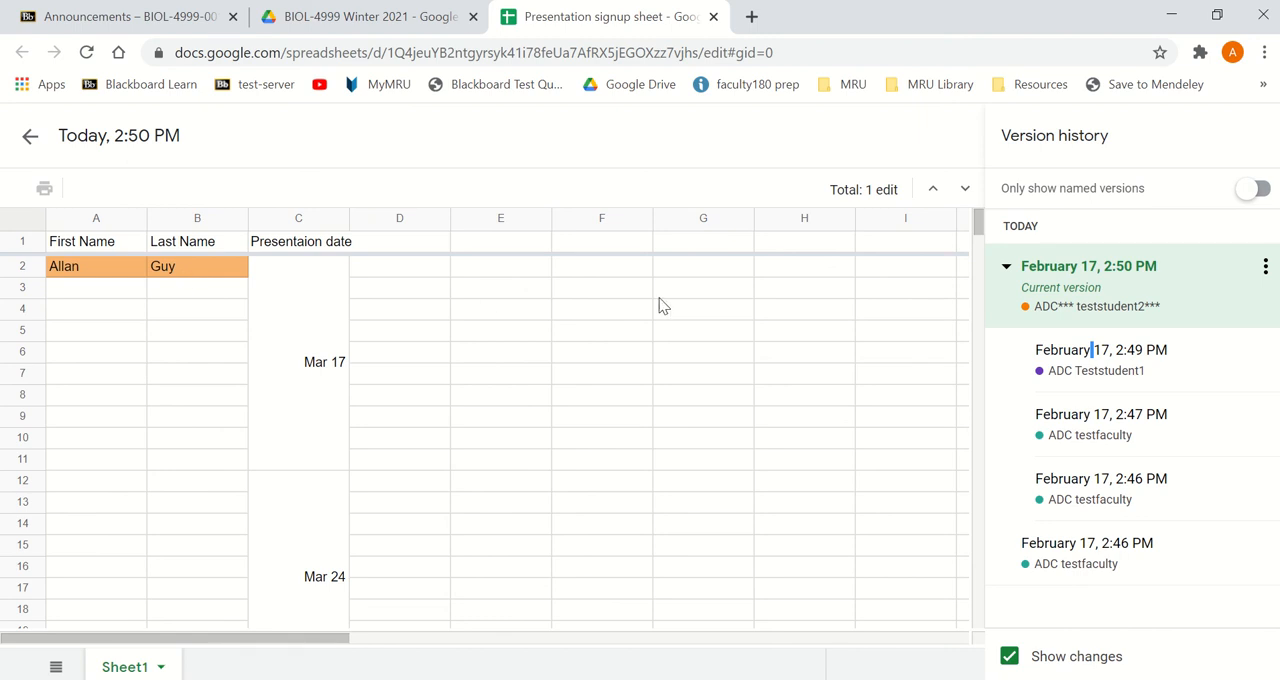
click(1108, 370)
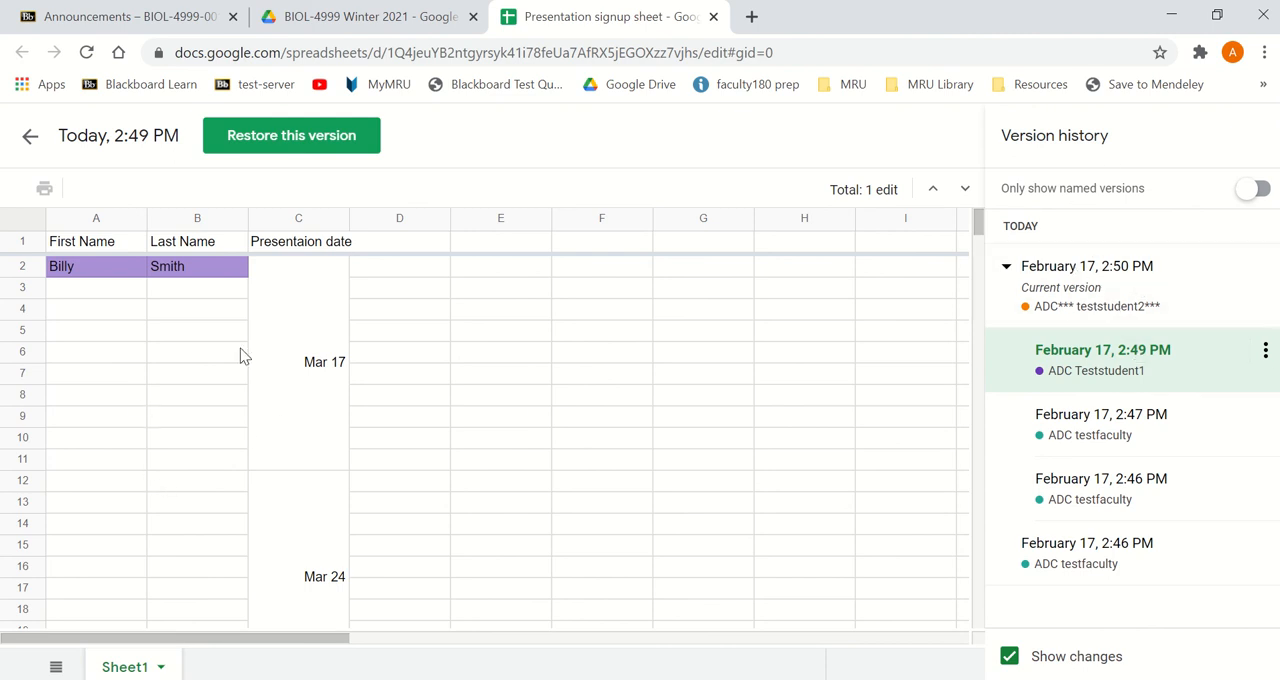
click(30, 141)
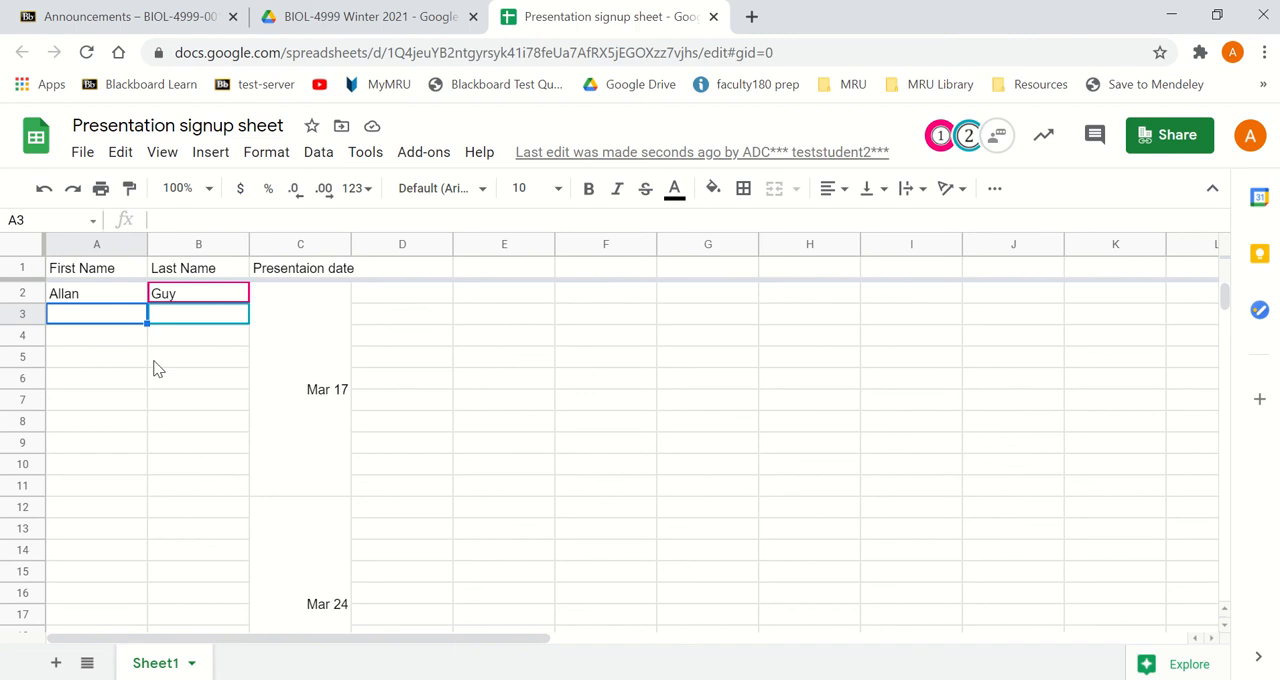
mouse_move(592, 6)
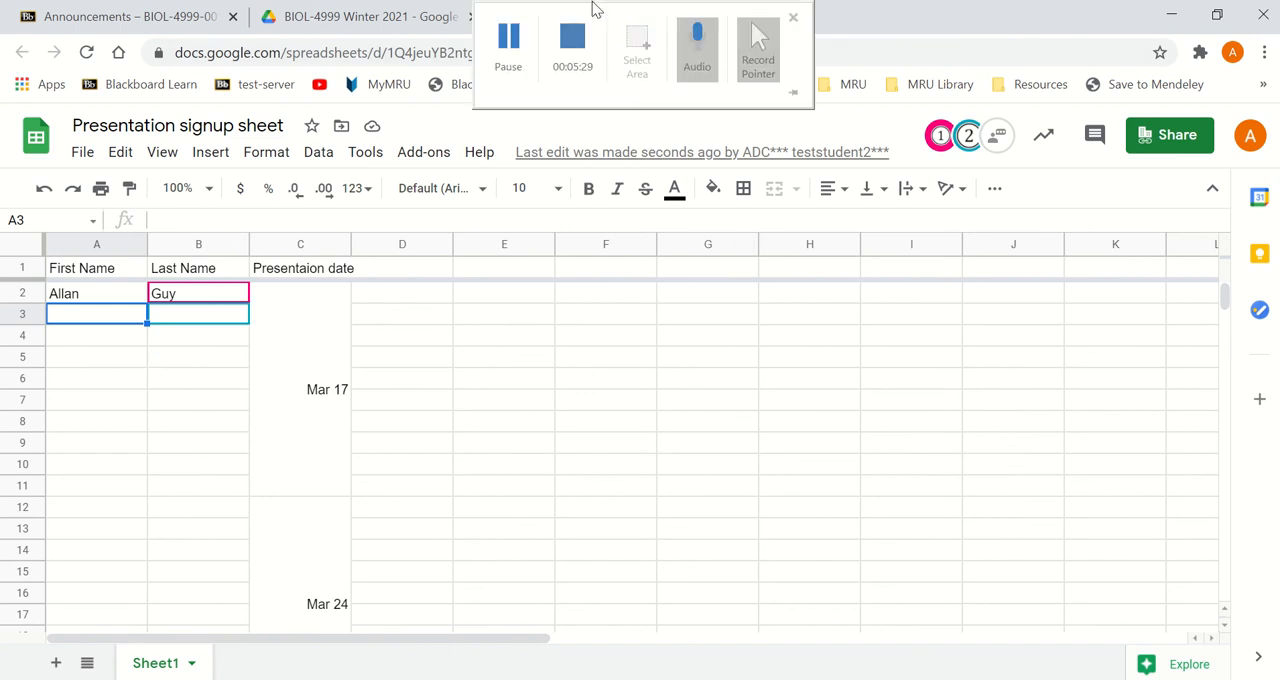